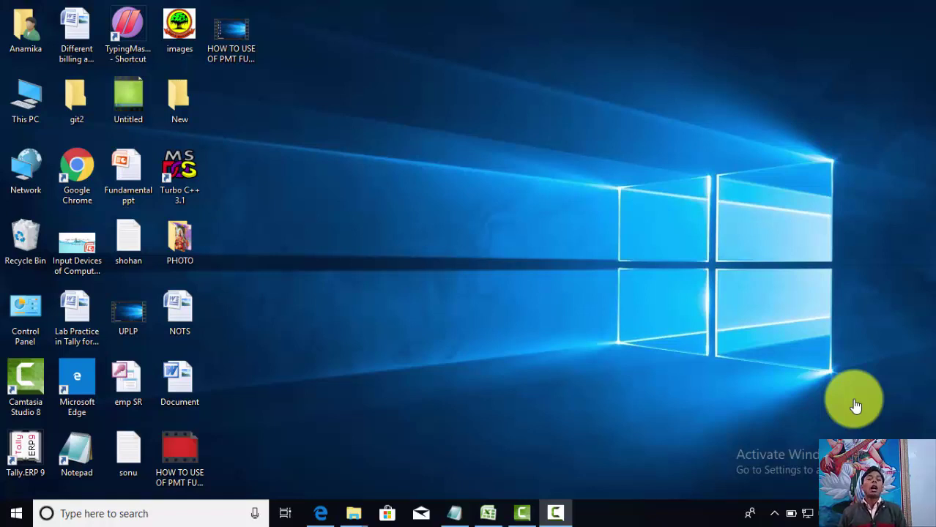
Restore the PMT FUNCTION BY SK workbook from the taskbar, showing the EMI of 3937.27
left_click(486, 513)
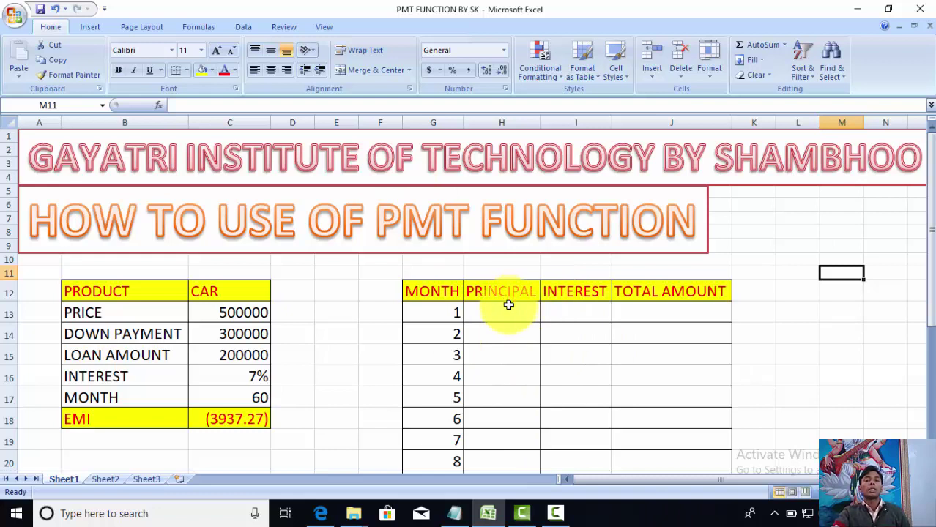
left_click(505, 313)
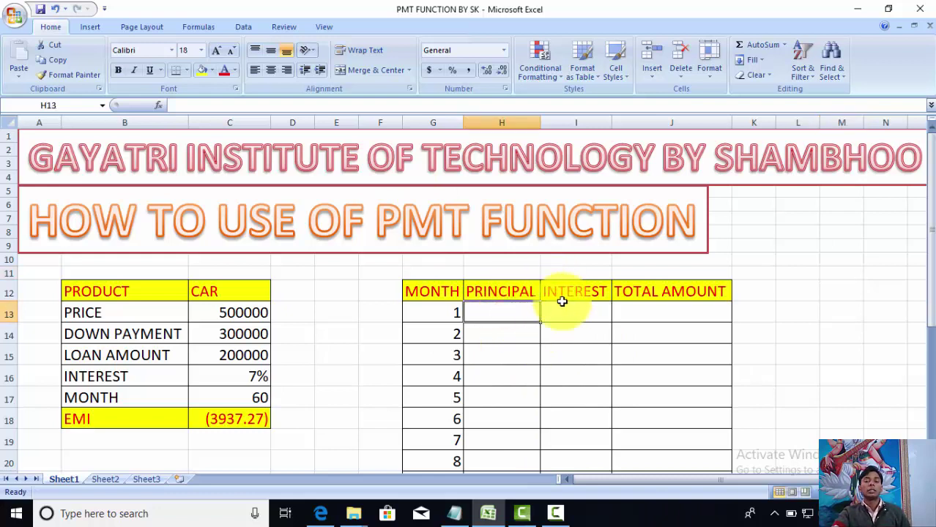
left_click(563, 305)
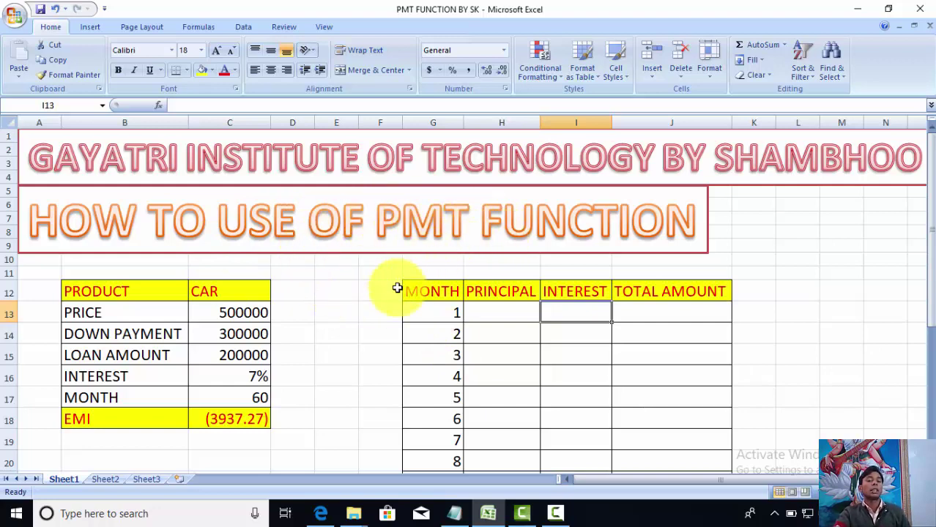
scroll(172, 301, "down", 1)
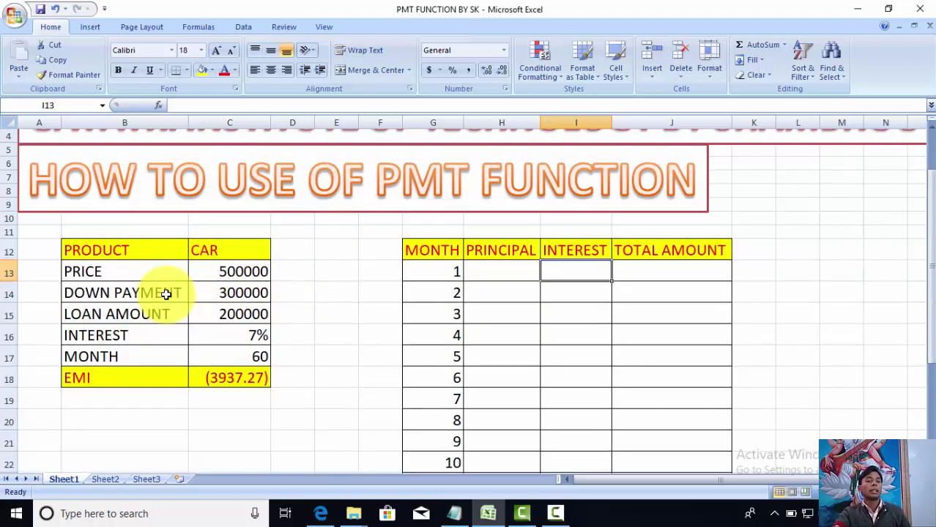
left_click(217, 264)
left_click(213, 314)
left_click(208, 250)
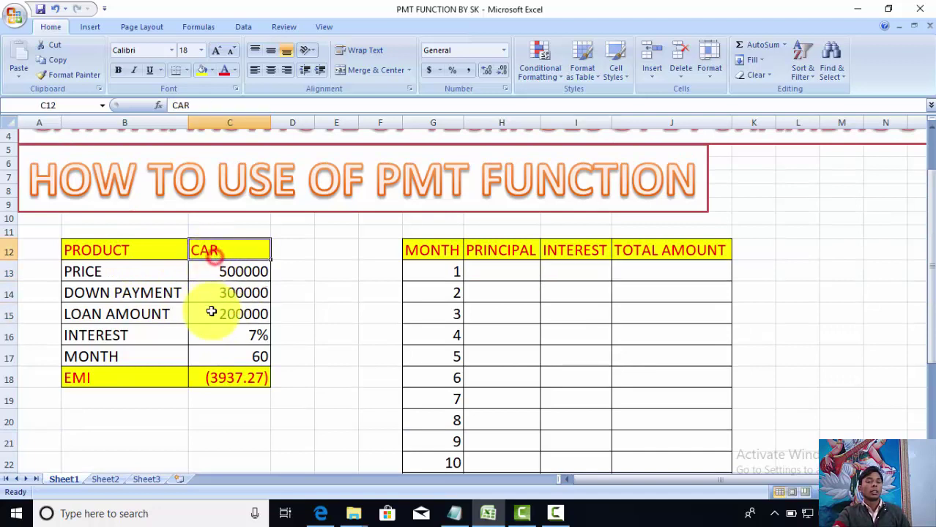
left_click(211, 312)
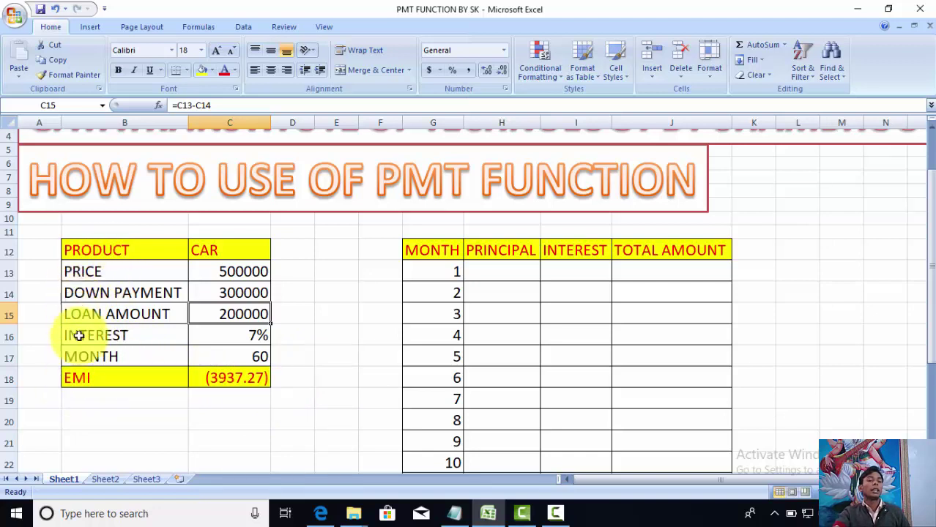
double_click(101, 379)
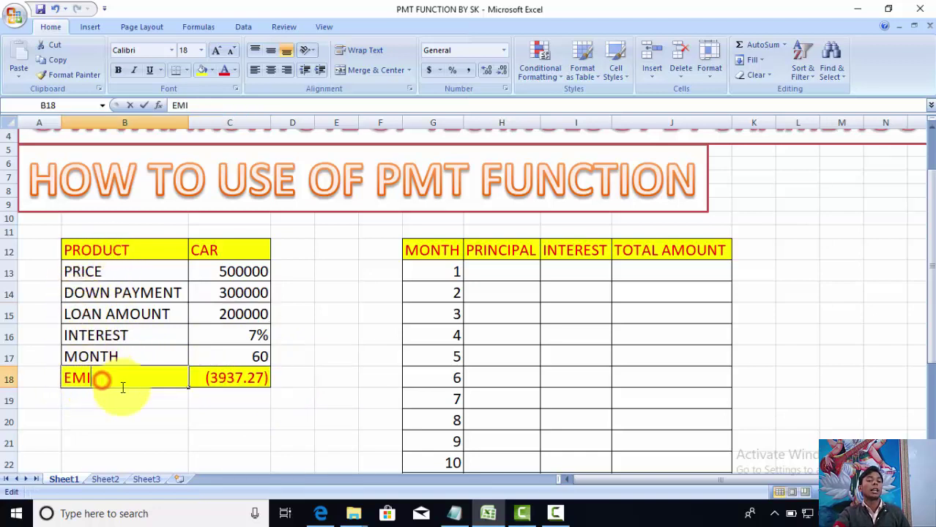
left_click(205, 380)
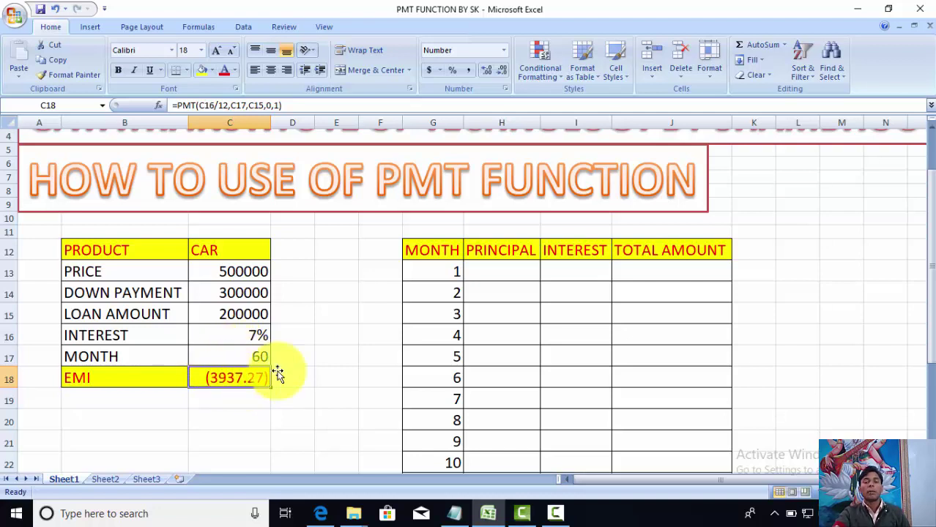
left_click(426, 253)
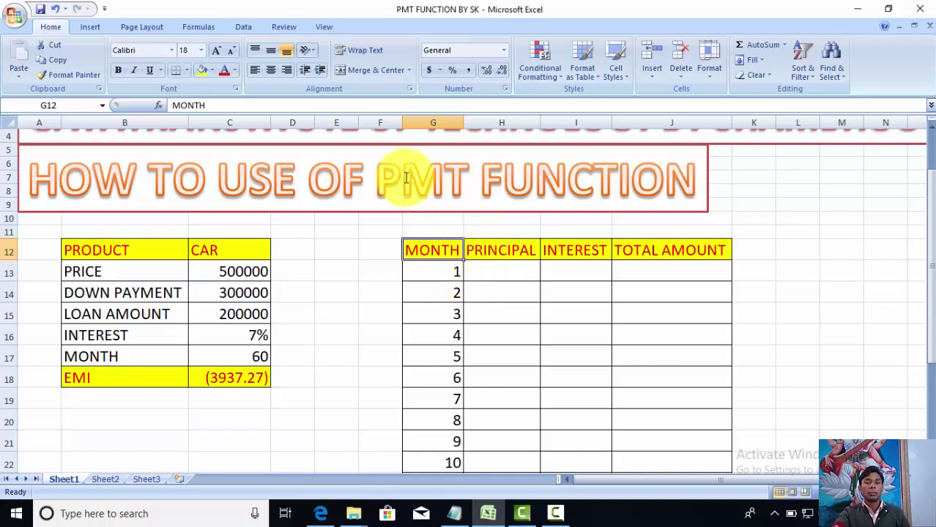
Change the banner text from PMT to PPMT &IPMT so it reads HOW TO USE OF PPMT &IPMT FUNCTION
left_click(401, 173)
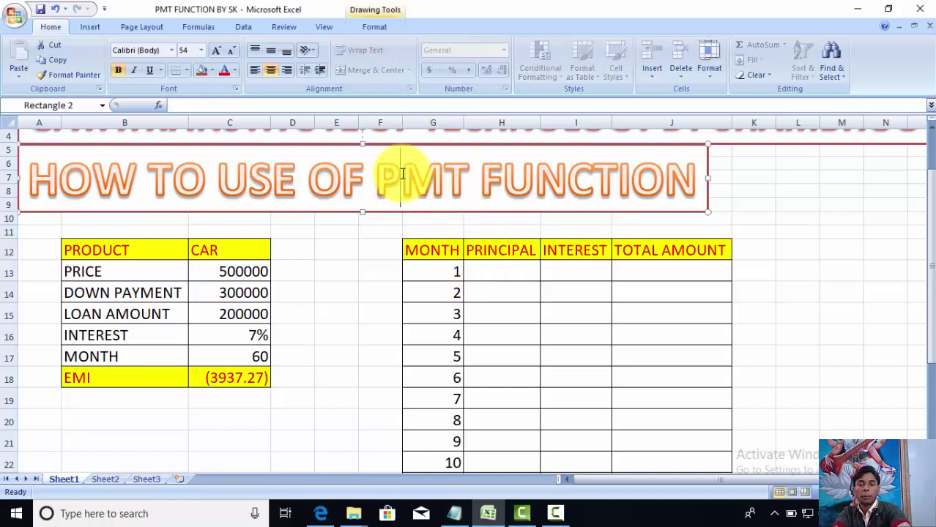
type("P")
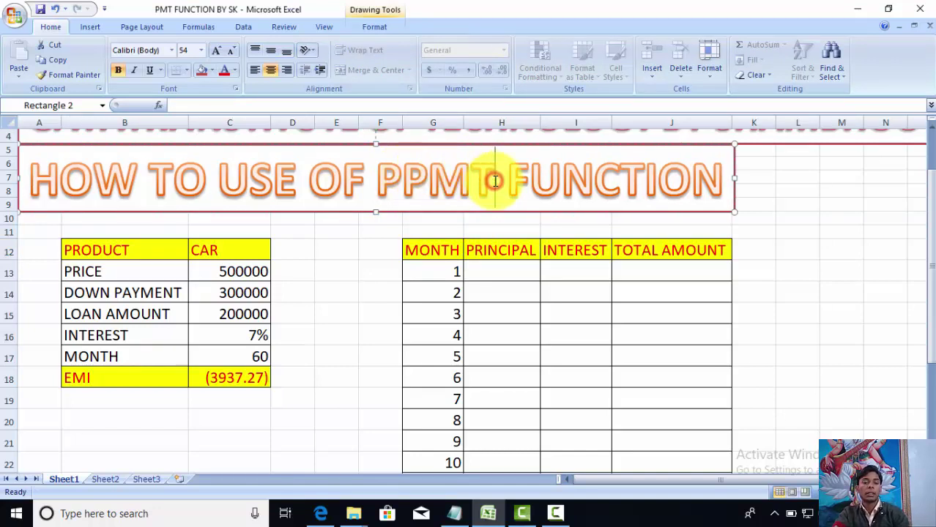
type("& ")
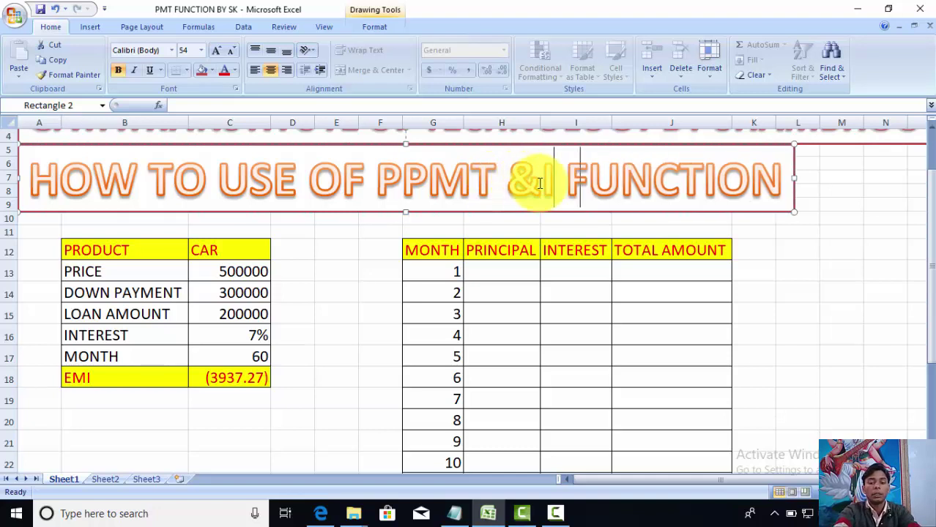
type(" IPMT")
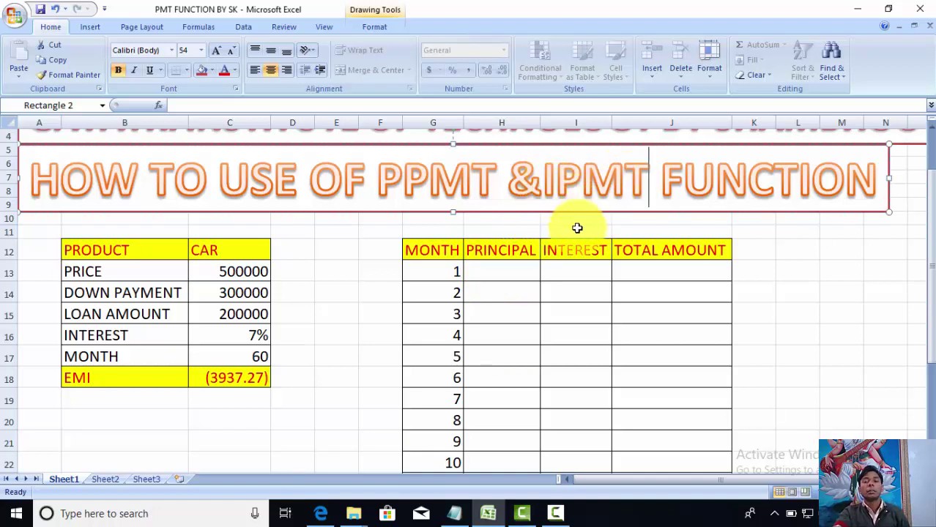
left_click(518, 270)
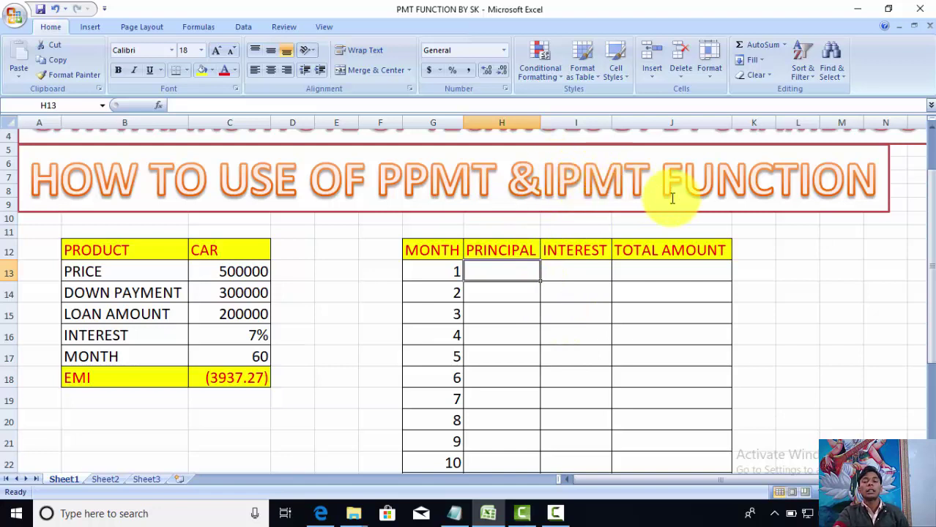
left_click(435, 250)
left_click(494, 249)
left_click(576, 245)
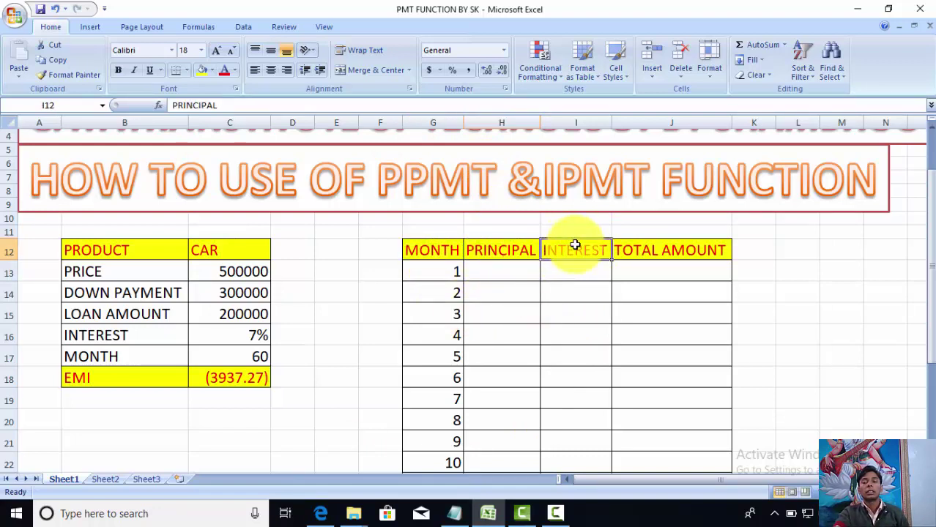
left_click(673, 247)
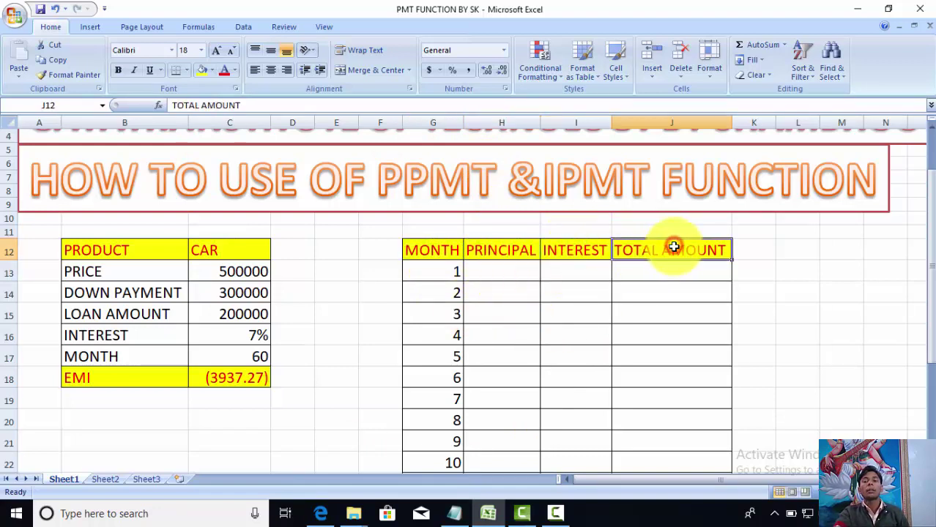
left_click(640, 273)
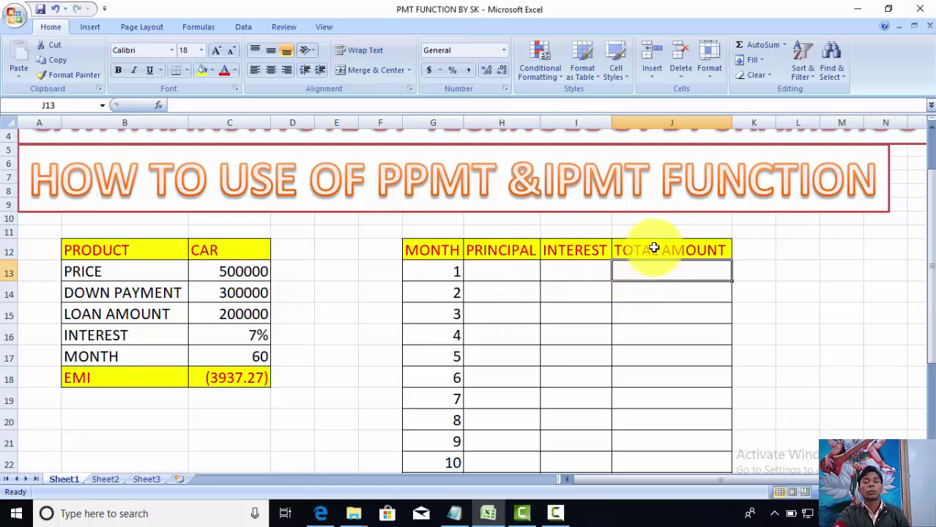
left_click(659, 249)
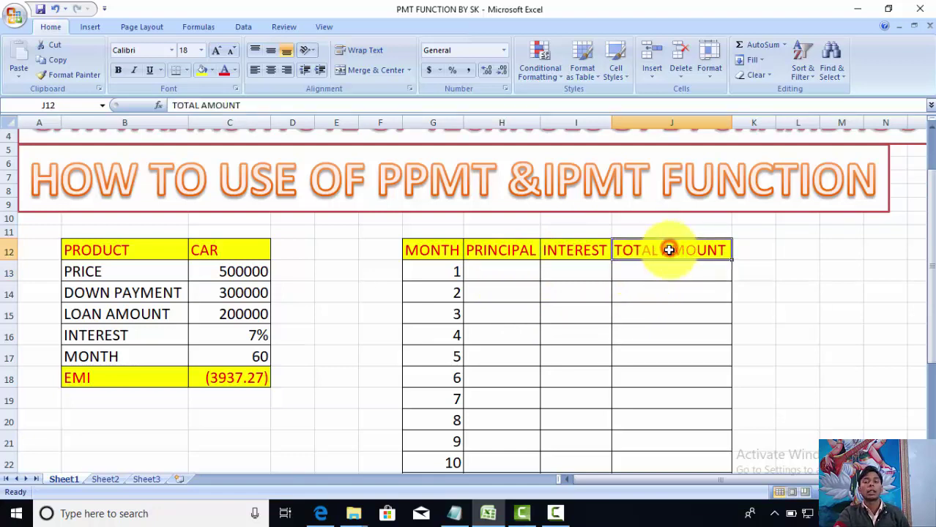
left_click(75, 378)
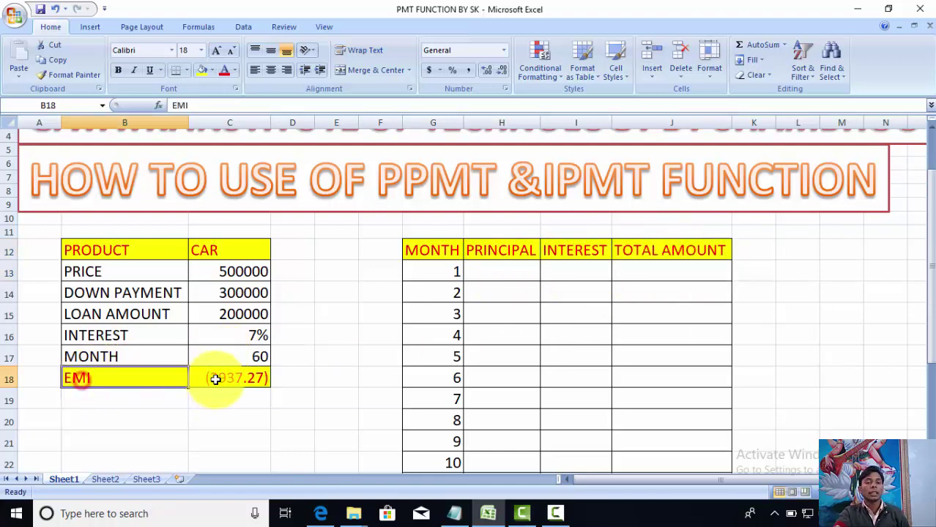
left_click(237, 378)
left_click(121, 378)
left_click(205, 378)
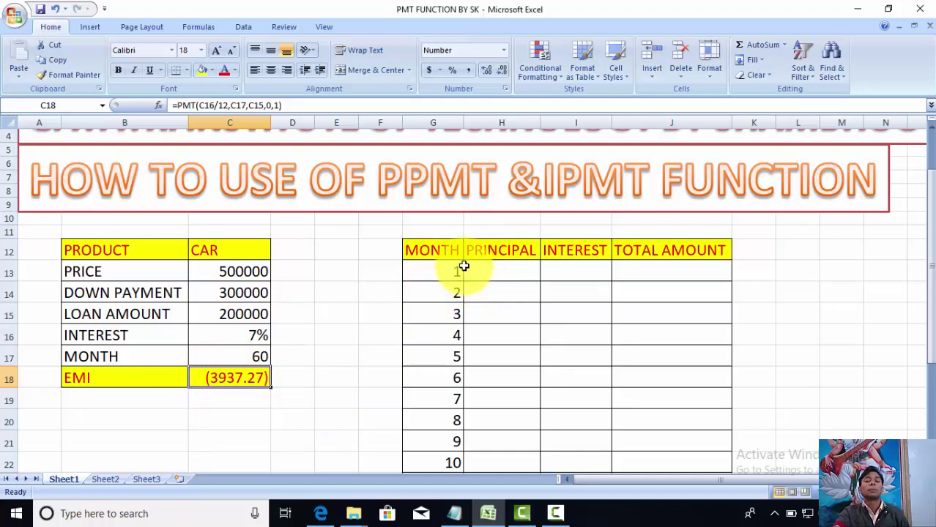
left_click(494, 273)
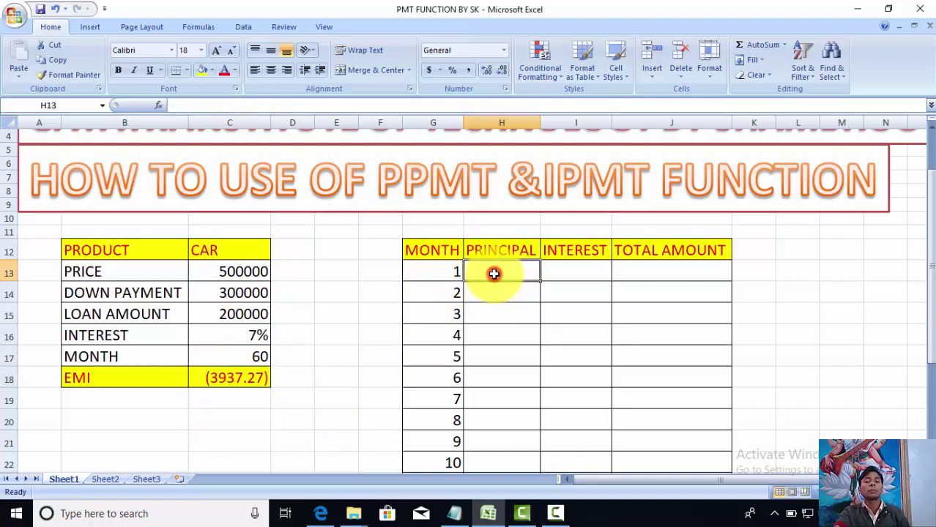
left_click(580, 271)
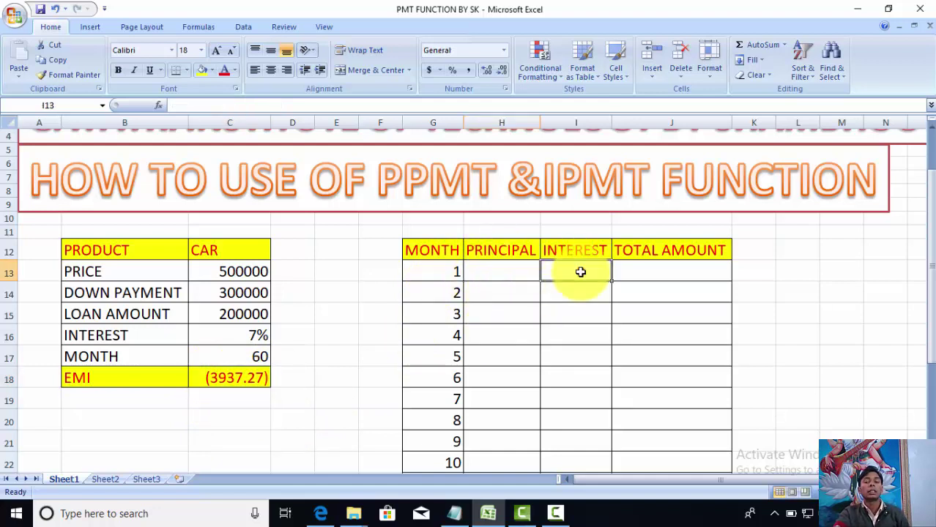
left_click(640, 269)
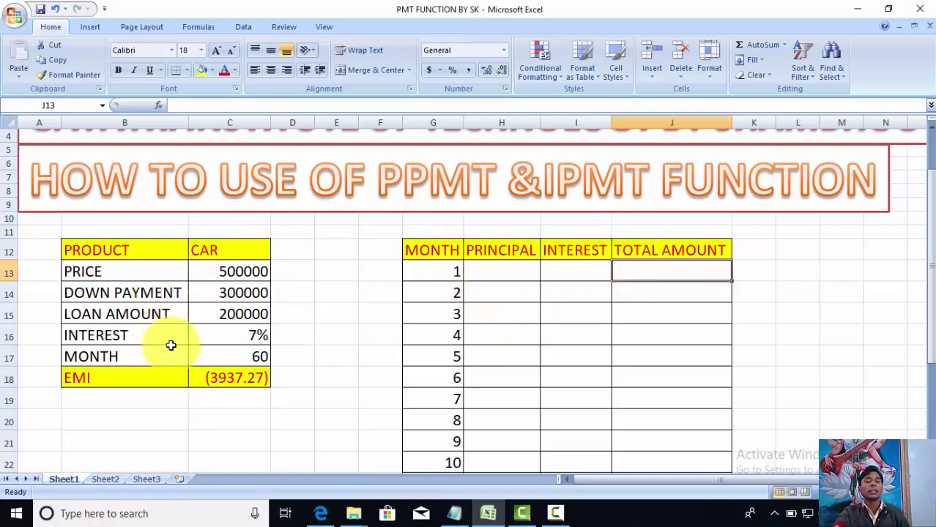
left_click(227, 378)
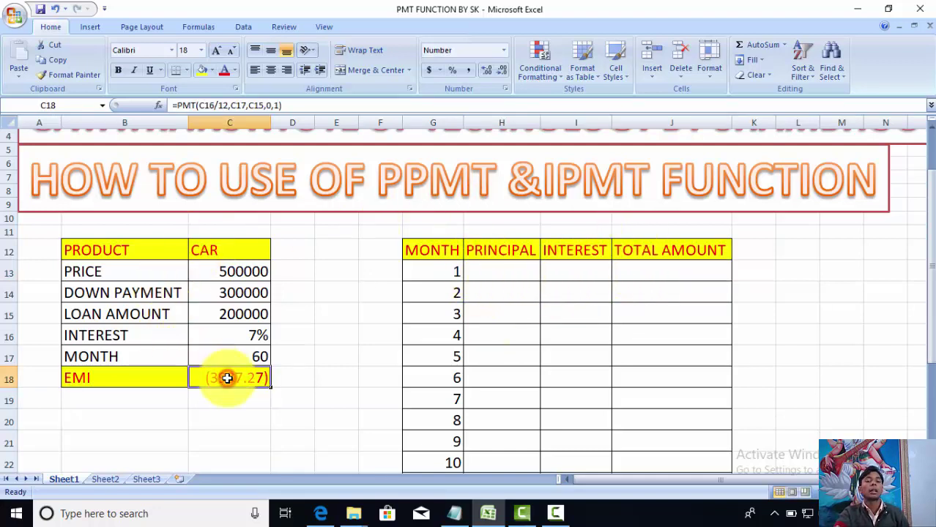
left_click(649, 269)
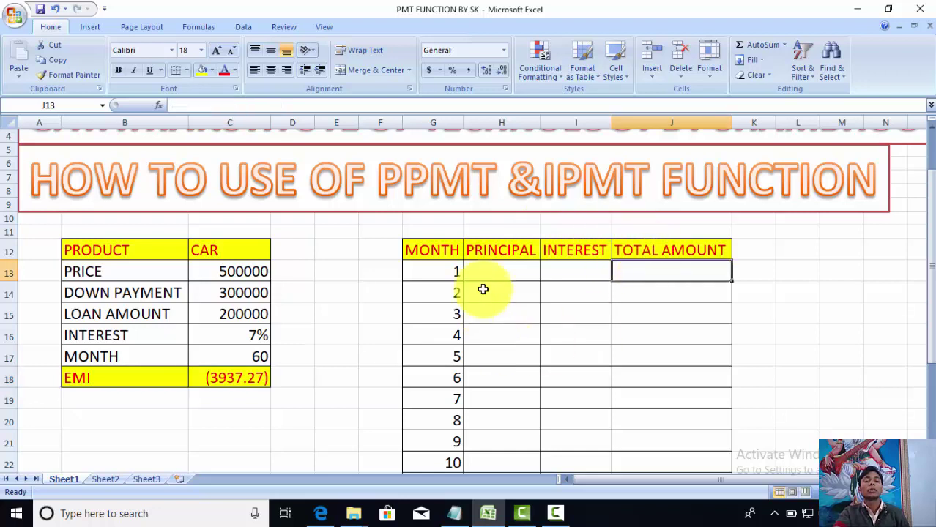
left_click(432, 276)
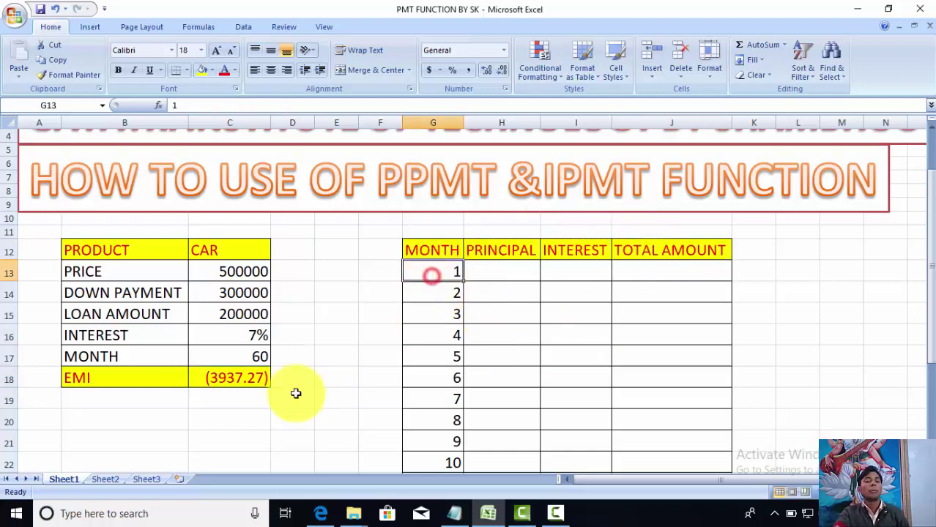
left_click(249, 375)
left_click(443, 289)
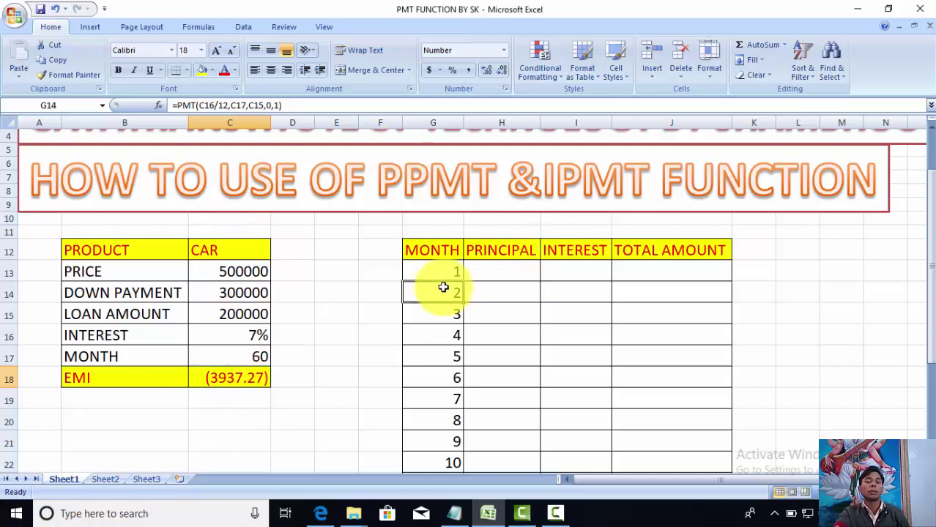
left_click(215, 376)
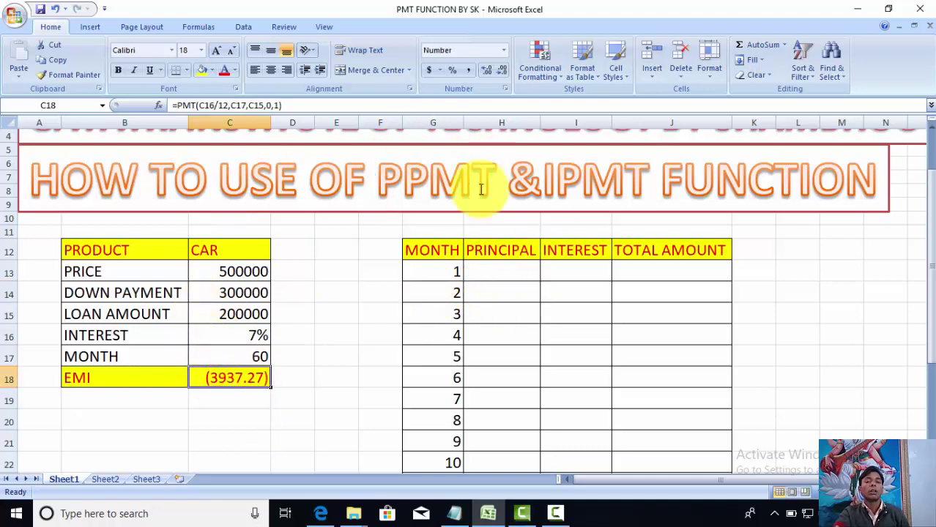
left_click(428, 313)
left_click(252, 378)
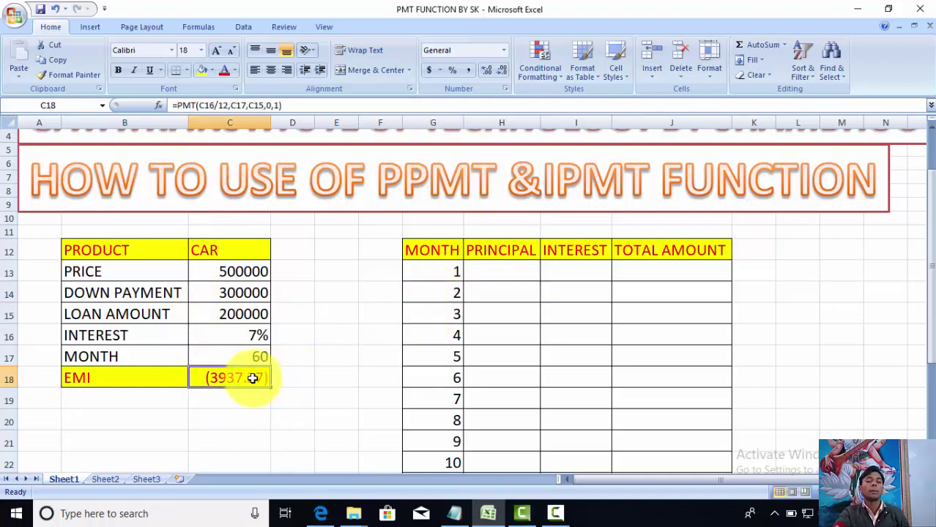
left_click(510, 272)
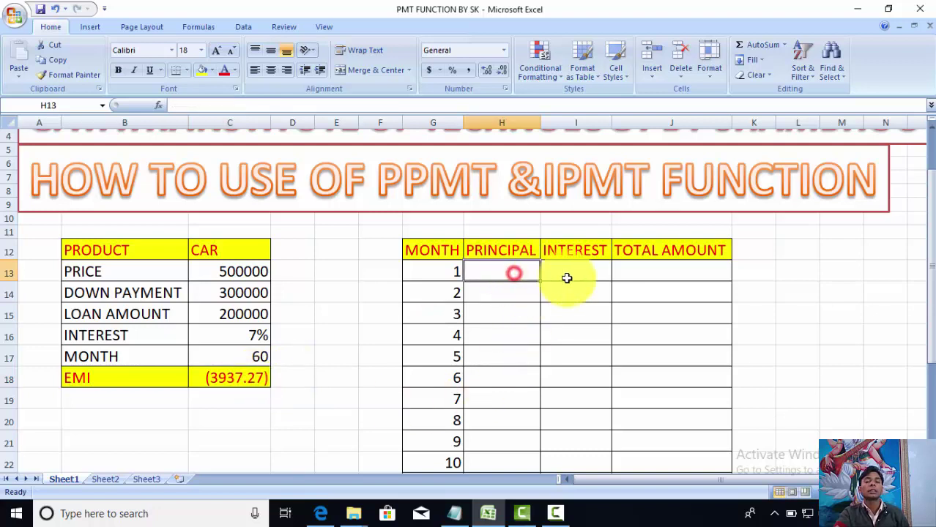
left_click(587, 275)
left_click(502, 272)
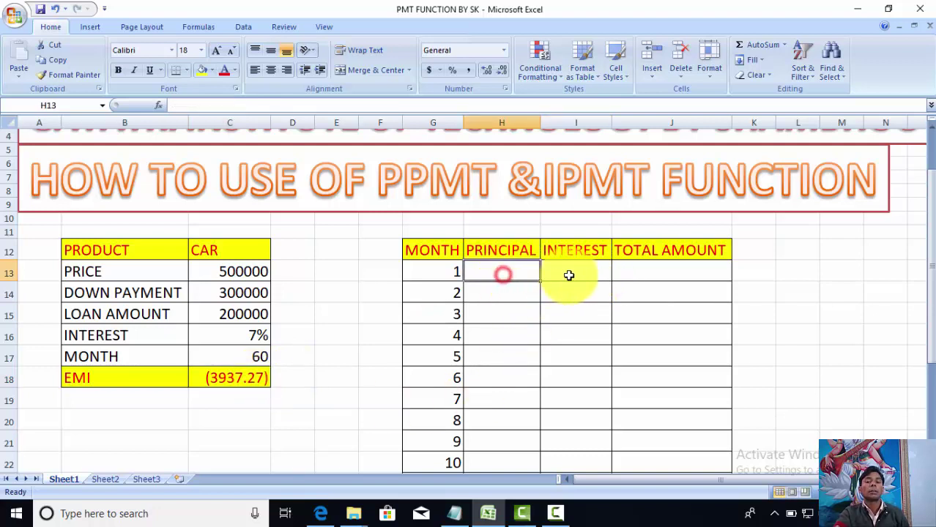
left_click(572, 276)
left_click(516, 277)
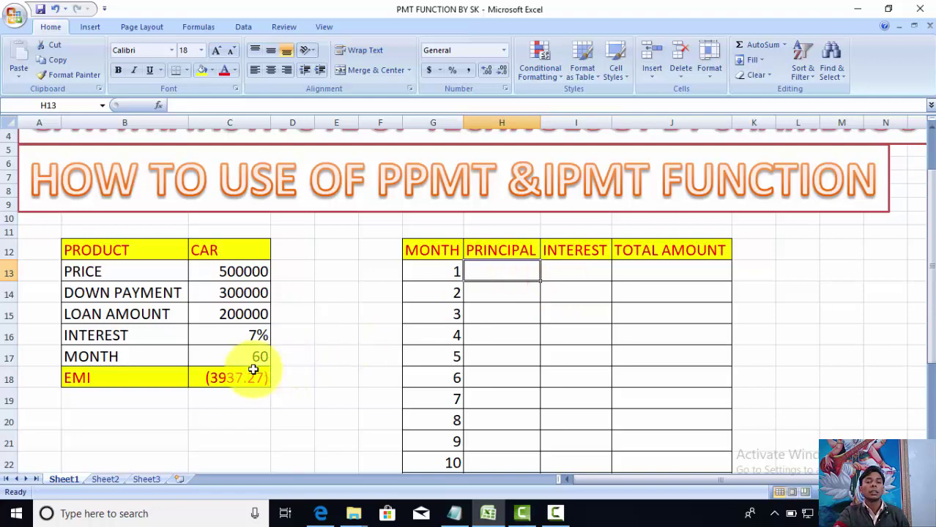
left_click(563, 271)
left_click(661, 272)
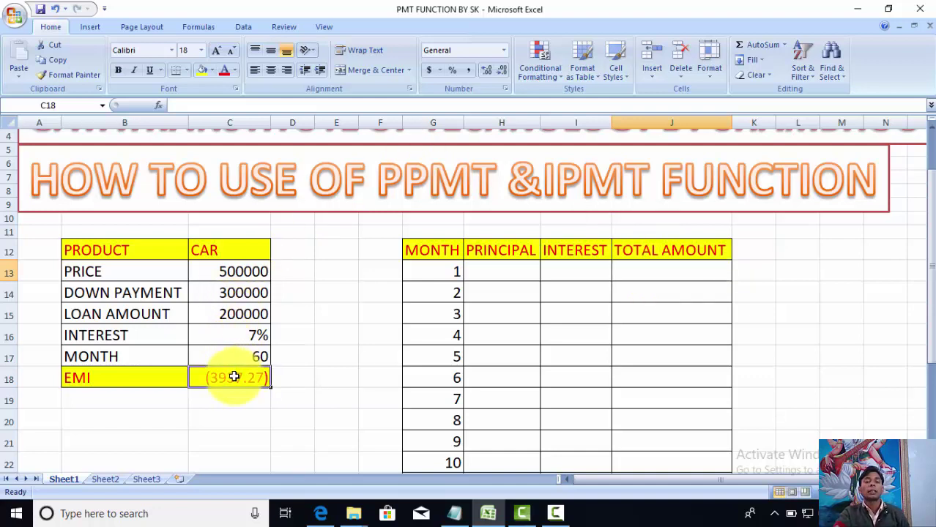
Revise the PMT formula in C18 so the EMI returns (3960.25)
double_click(233, 373)
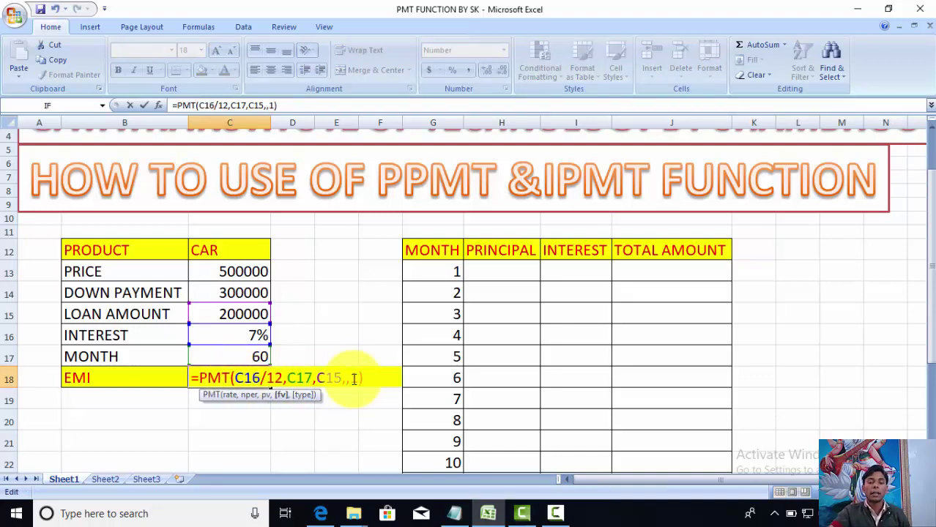
key("Return")
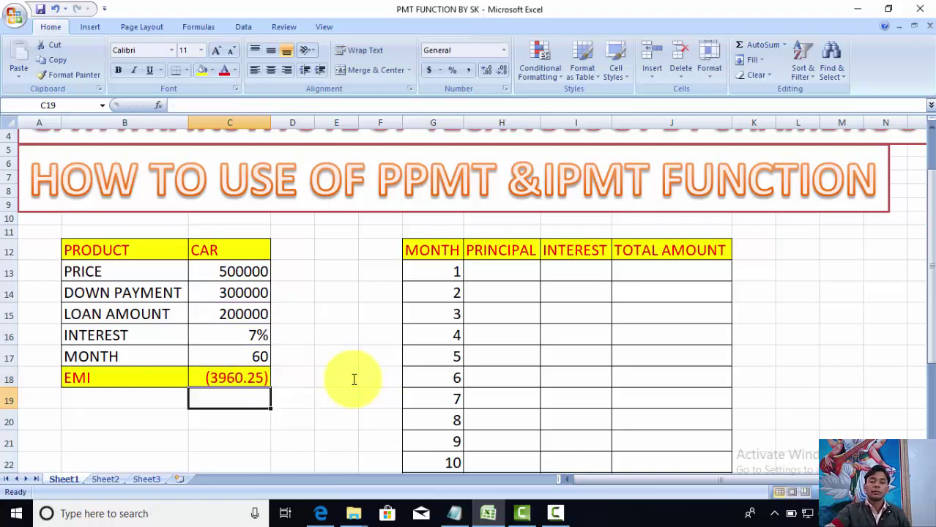
left_click(485, 271)
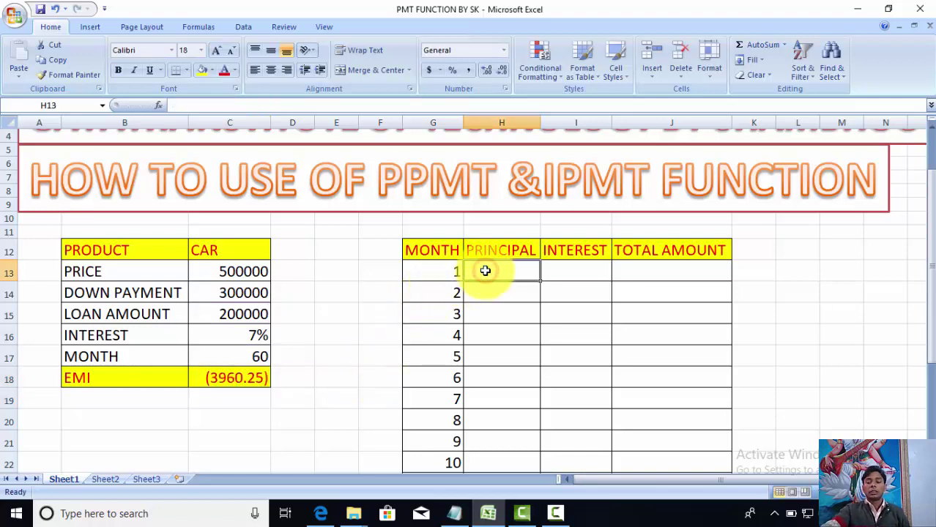
In H13, start =PPMT($C$16, using the interest rate as an absolute reference
type("=")
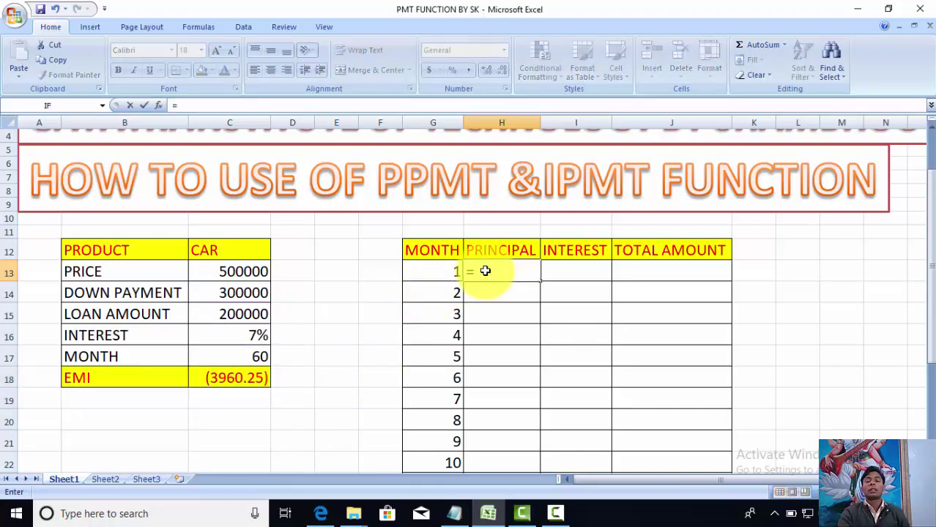
type("P")
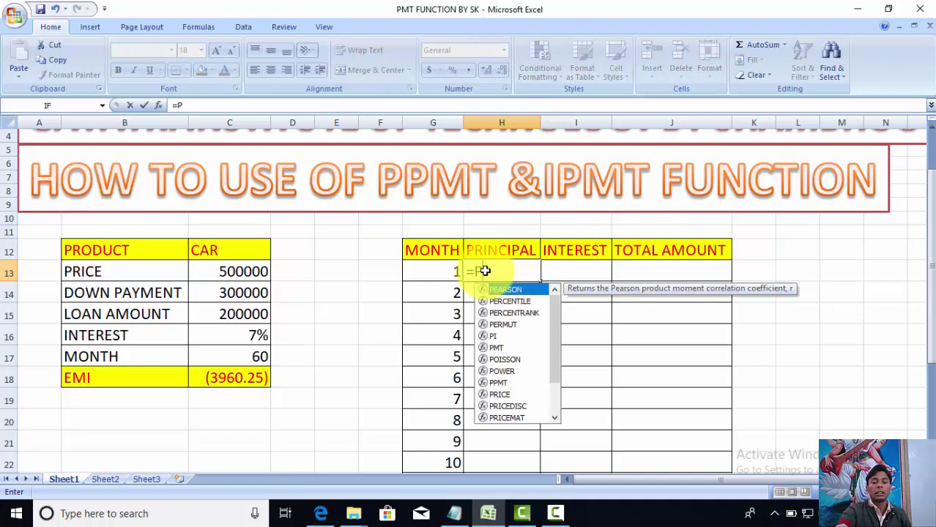
type("PM")
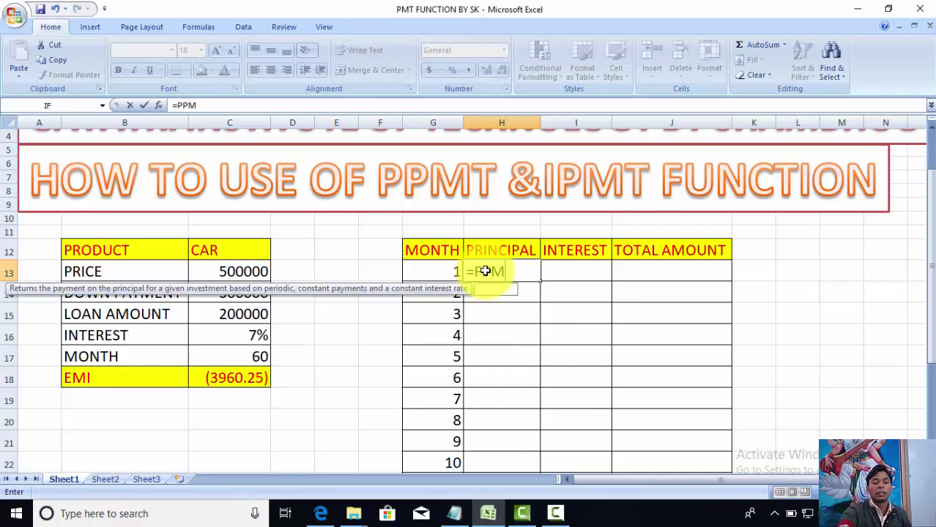
type("T")
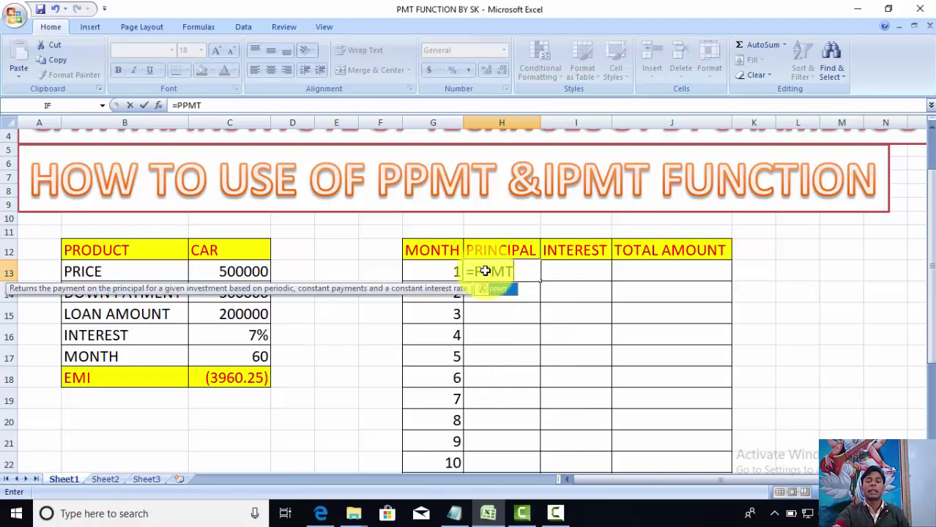
double_click(509, 290)
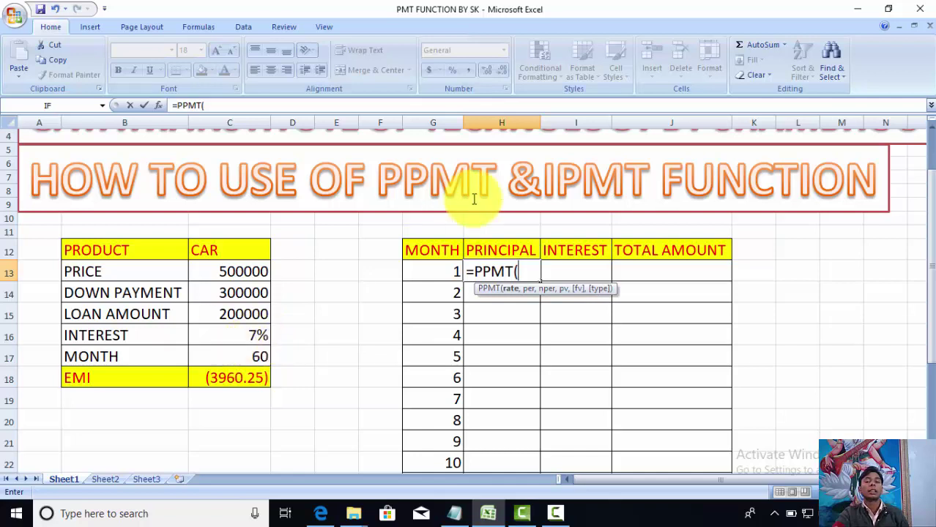
left_click(256, 335)
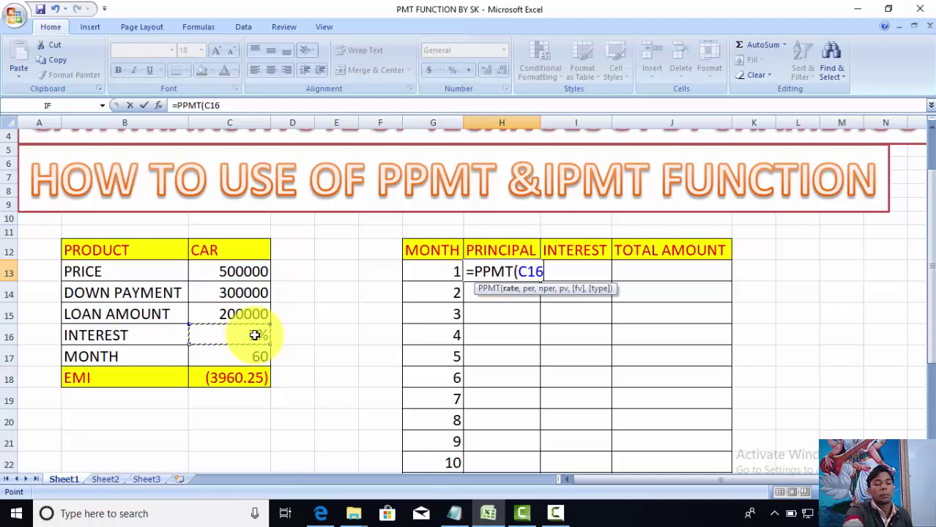
key("F4")
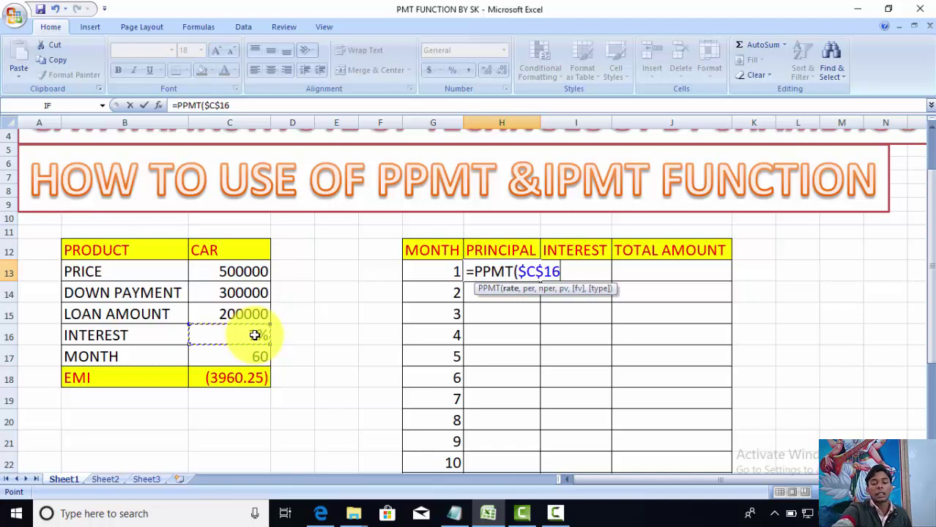
type(",")
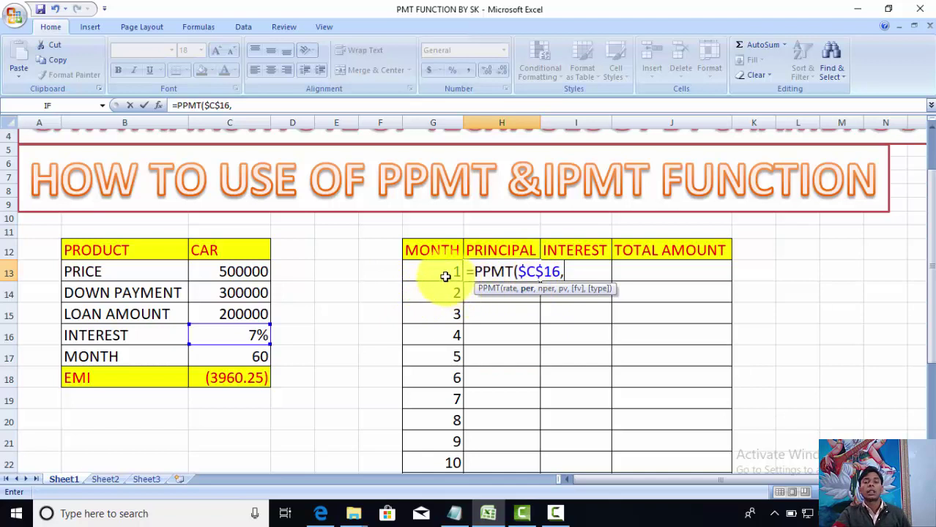
Add month number G13 and absolute term $C$17 to H13's PPMT formula
left_click(445, 276)
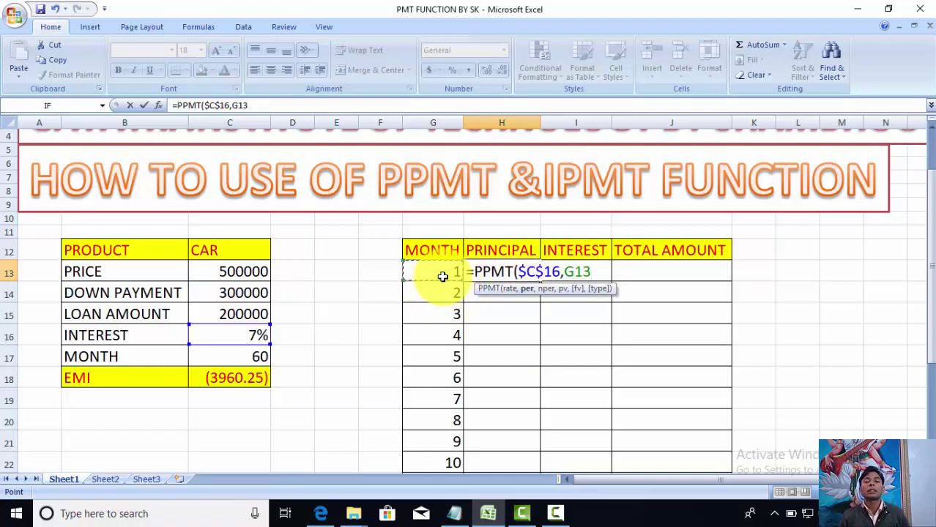
type(",")
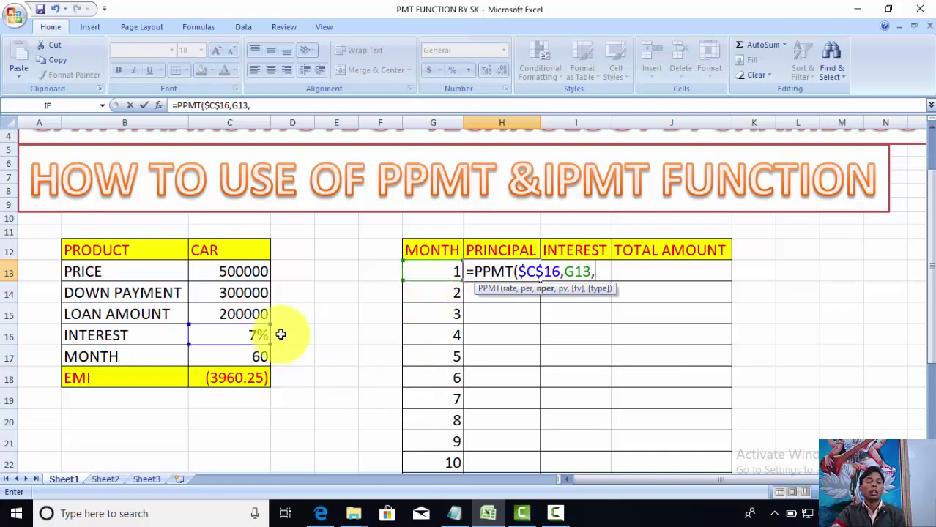
left_click(219, 361)
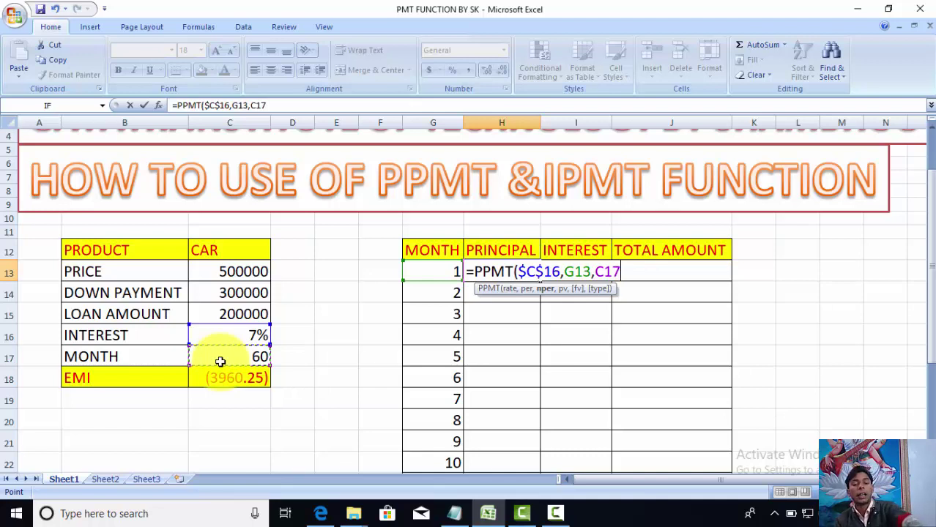
key("F4")
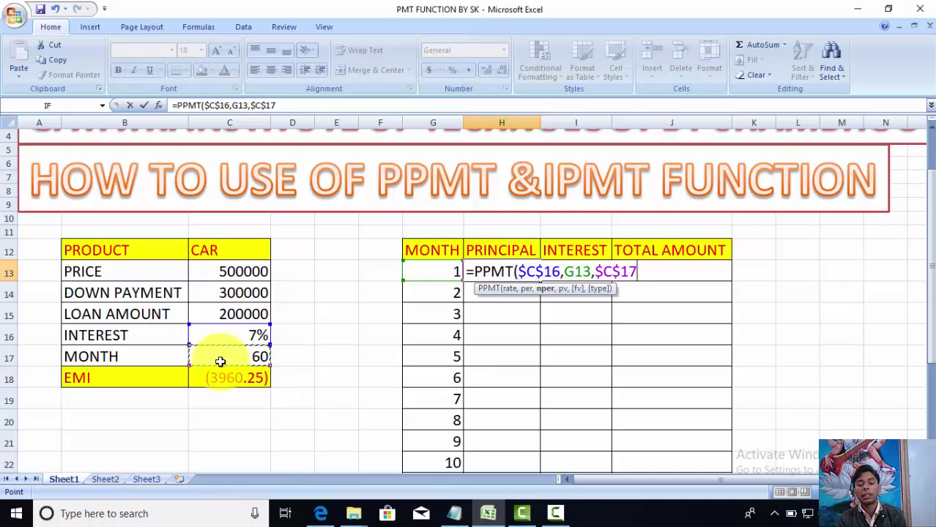
type(",")
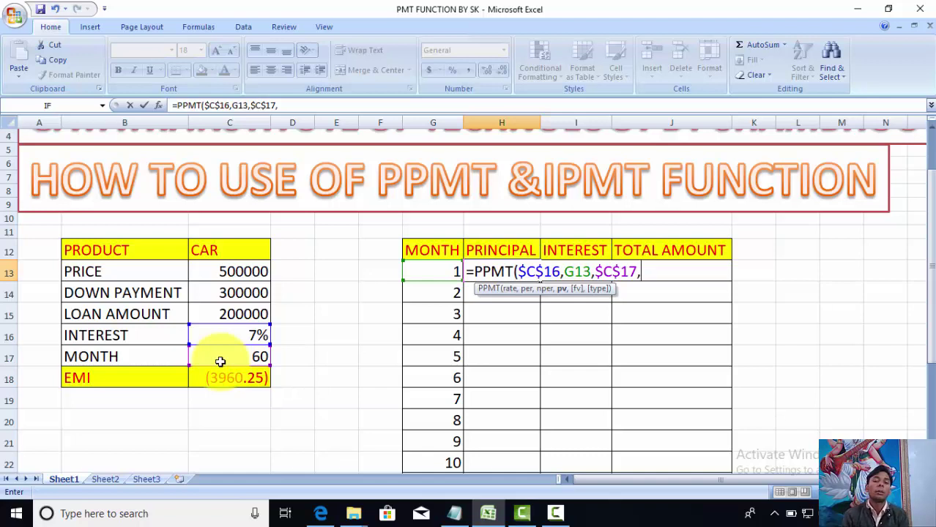
Close the formula as =PPMT($C$16,G13,$C$17,C15,1), giving ($245.85) for month 1
left_click(227, 313)
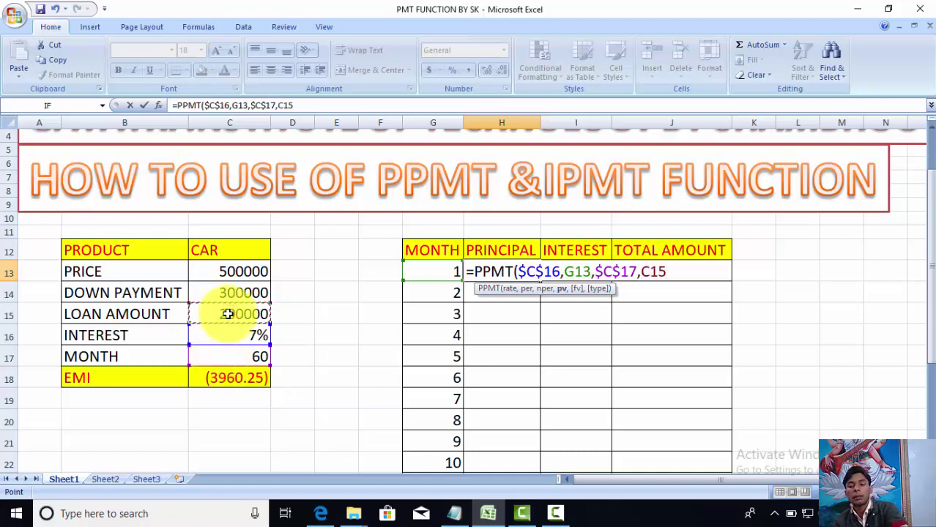
type(",")
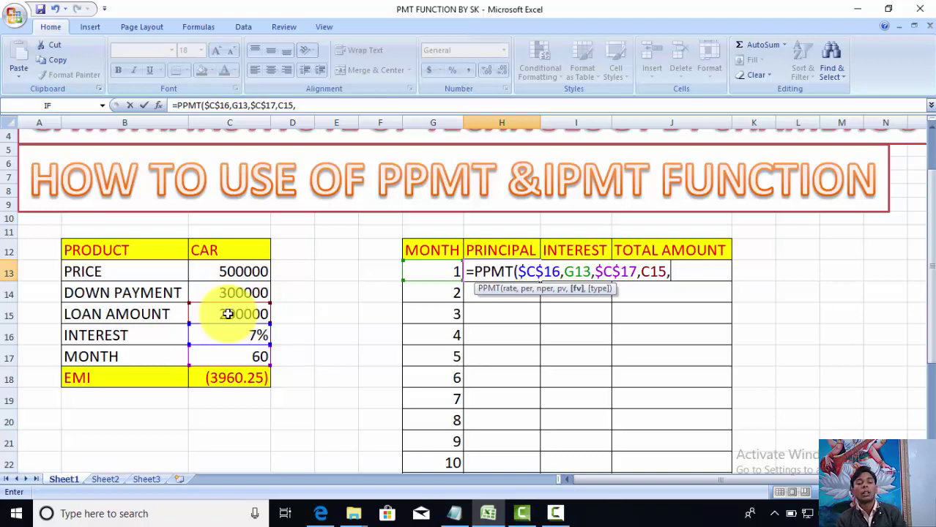
type("1")
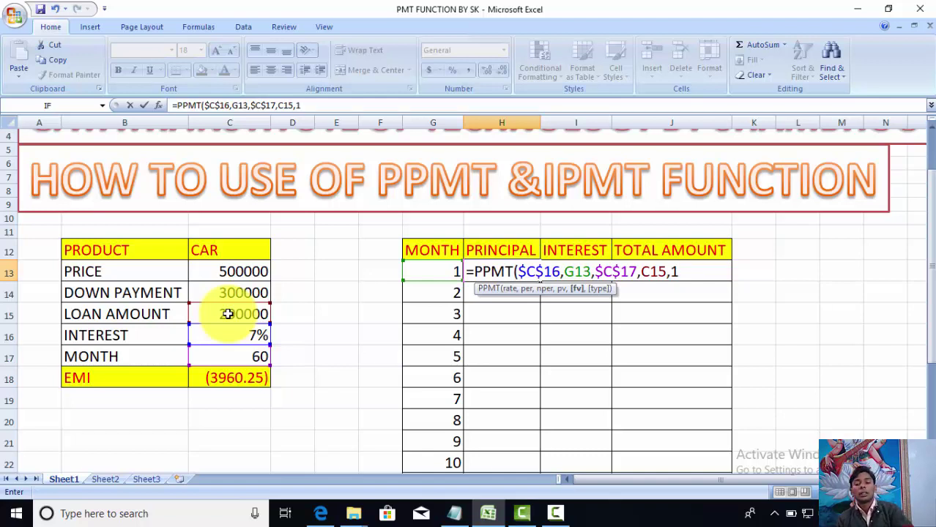
type(")")
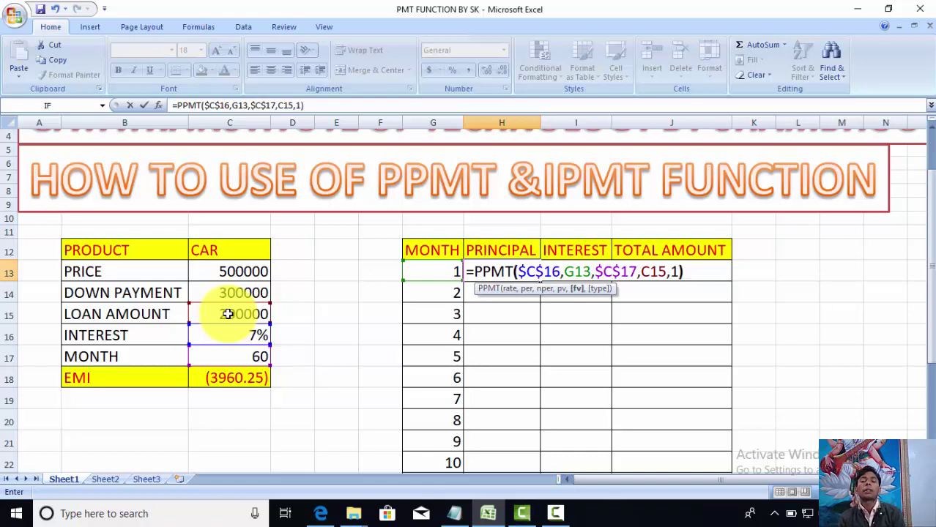
key("Return")
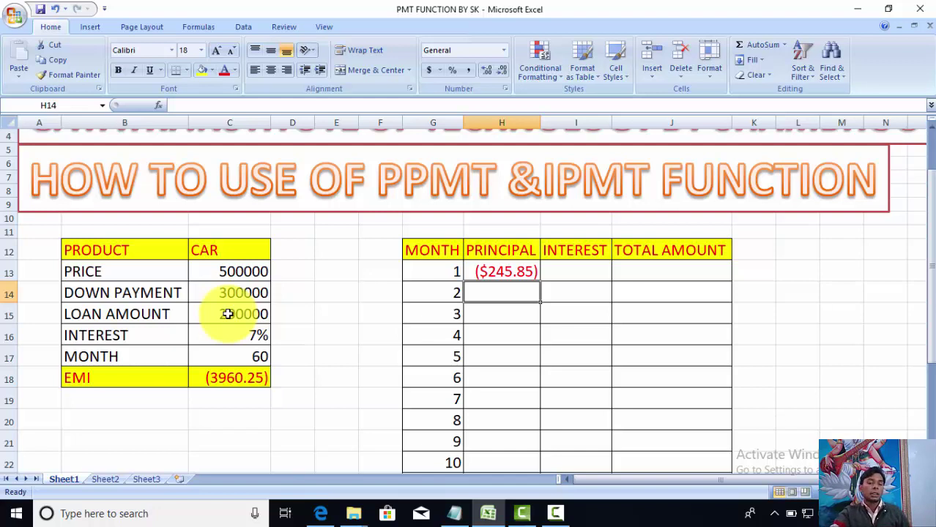
double_click(216, 377)
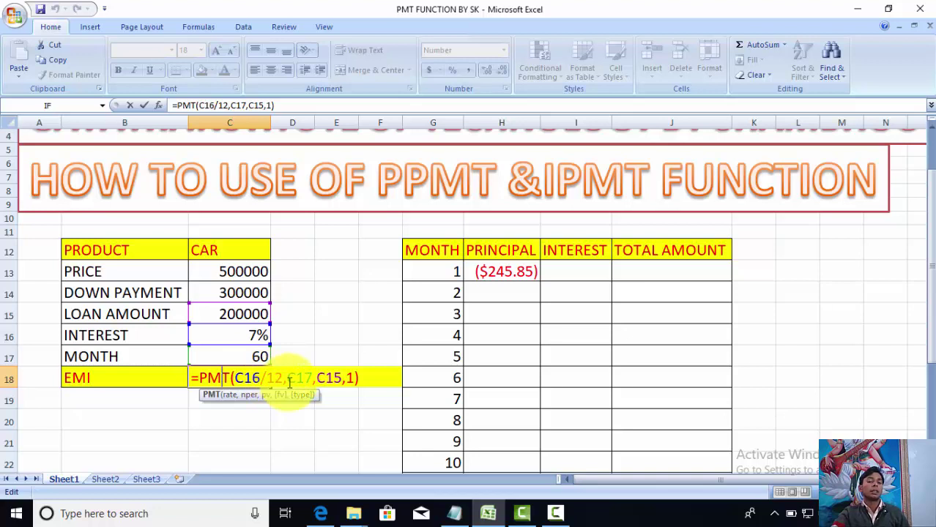
left_click(297, 380)
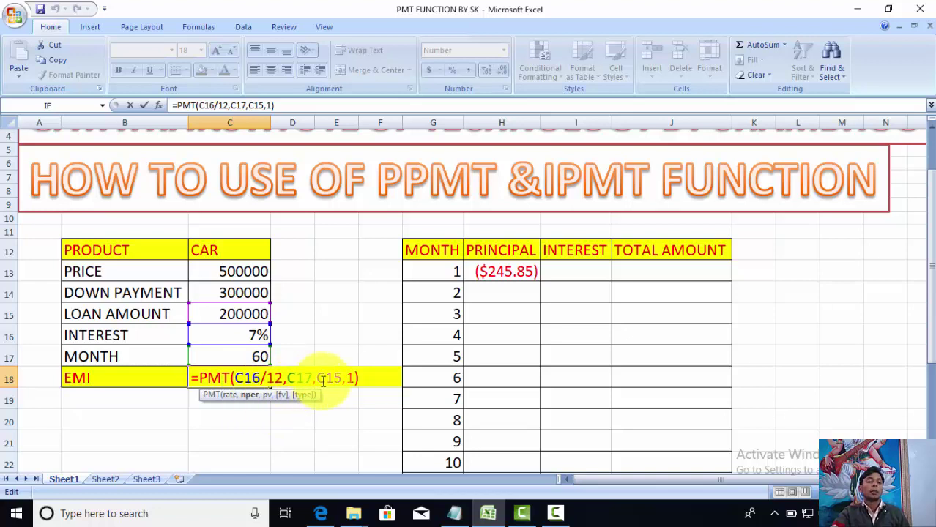
left_click(331, 378)
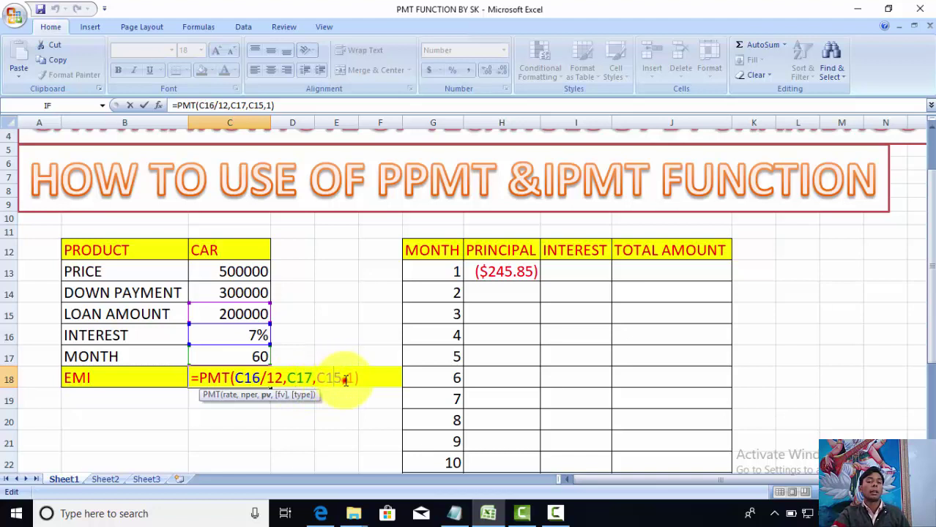
left_click(348, 378)
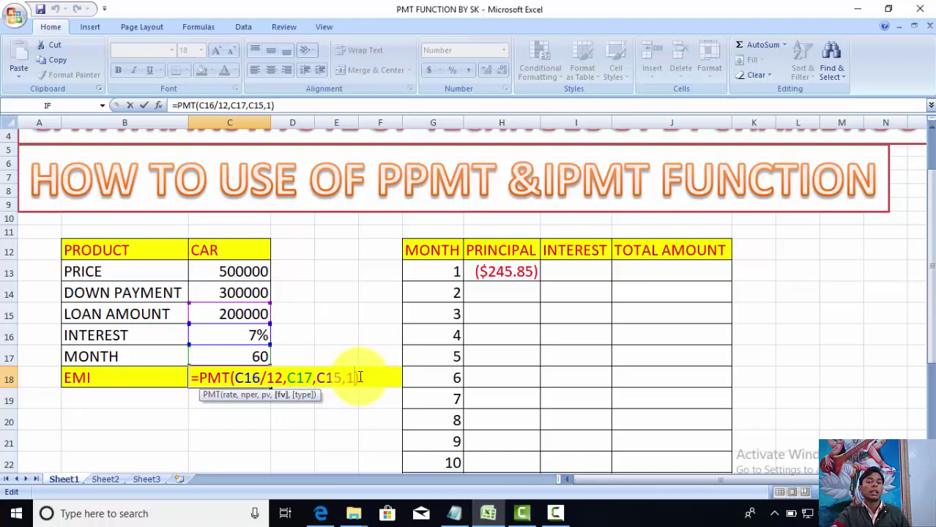
left_click(354, 379)
key("Return")
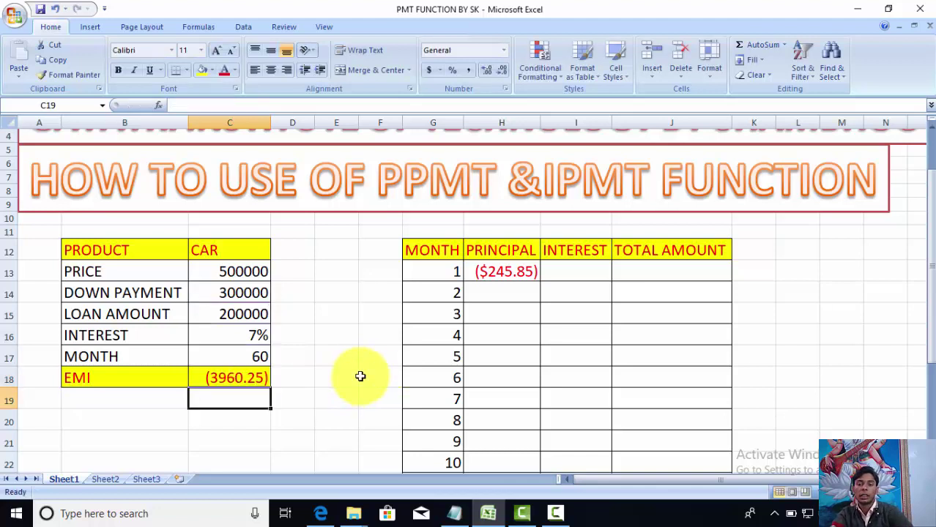
Divide the rate by 12 in H13: =PPMT($C$16/12,G13,$C$17,C15,1), returning ($2,793.59)
double_click(497, 272)
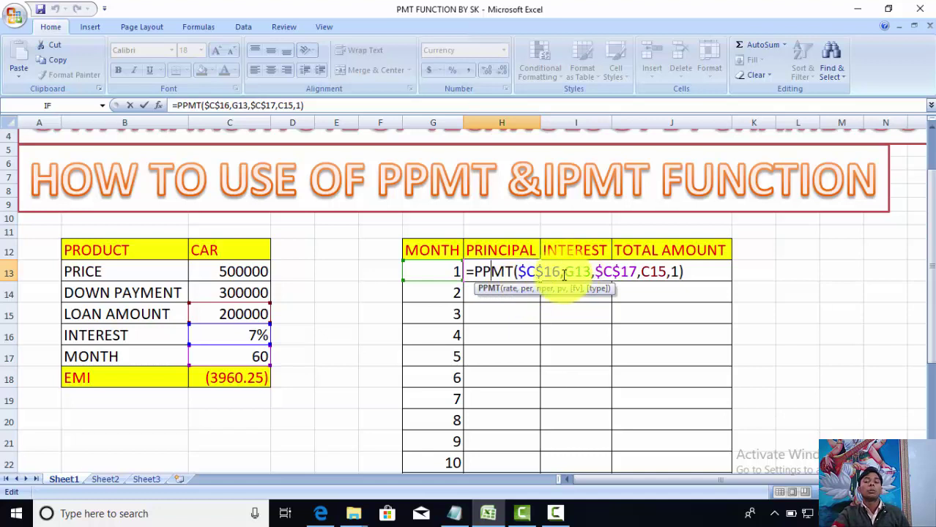
left_click(561, 274)
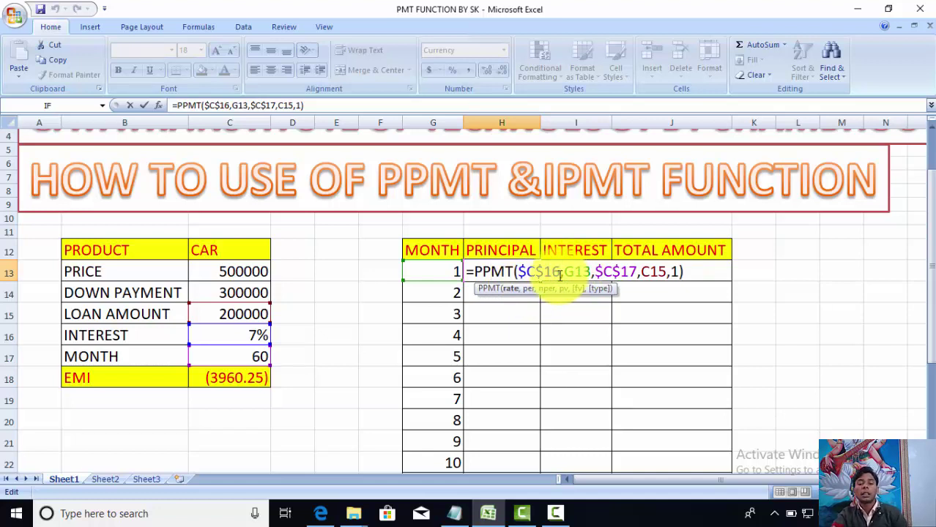
type("/")
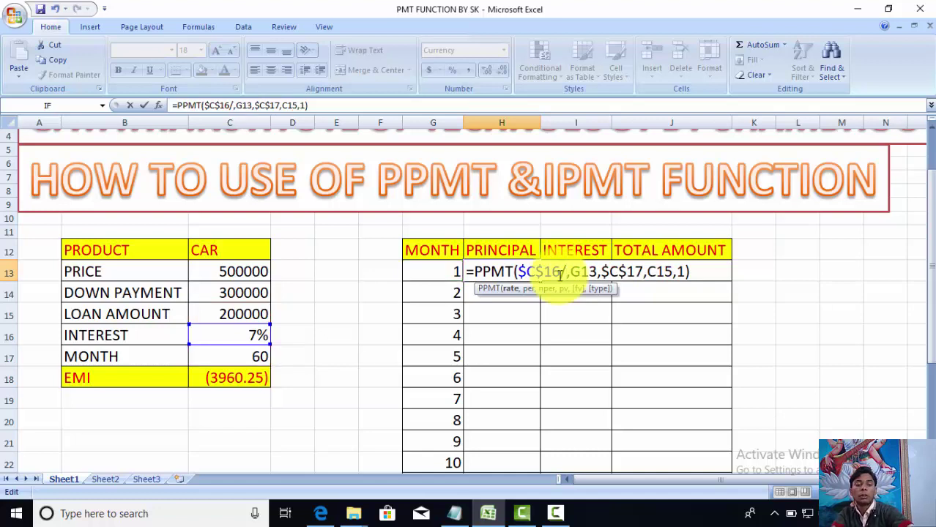
type("12")
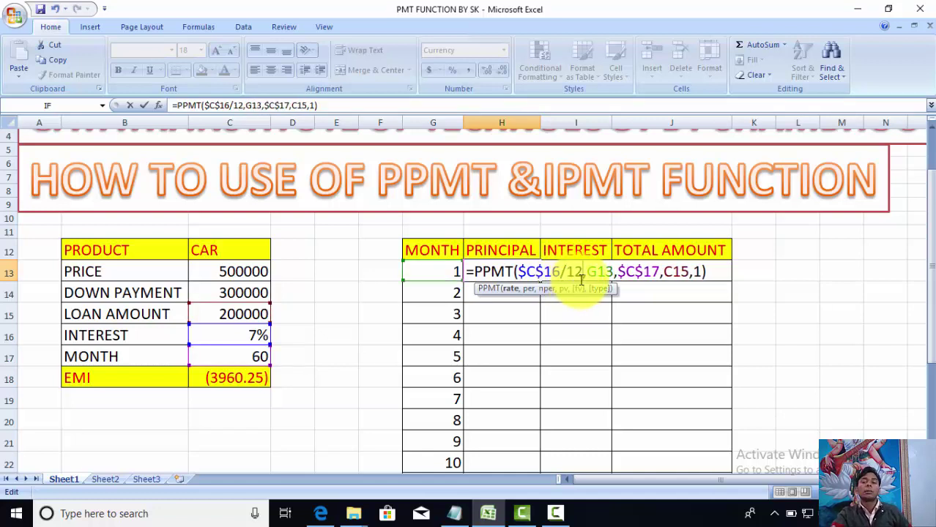
left_click(711, 271)
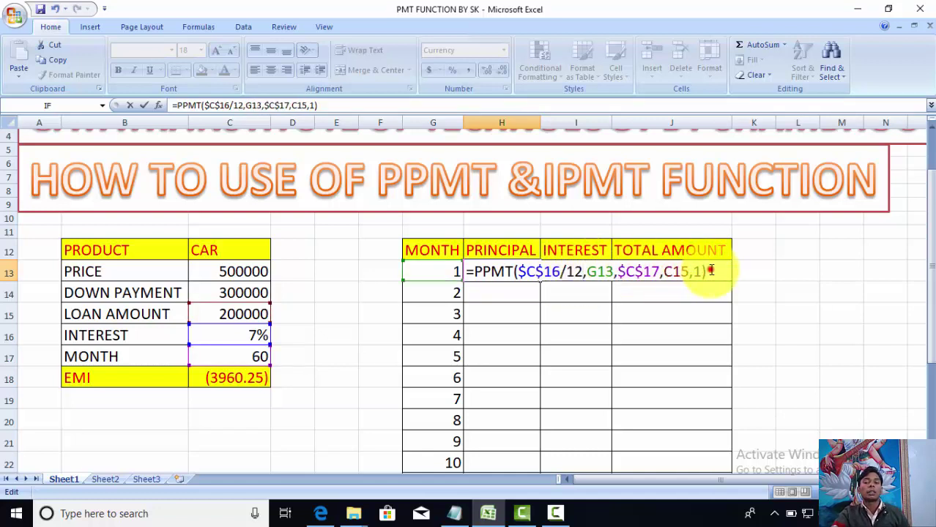
key("Return")
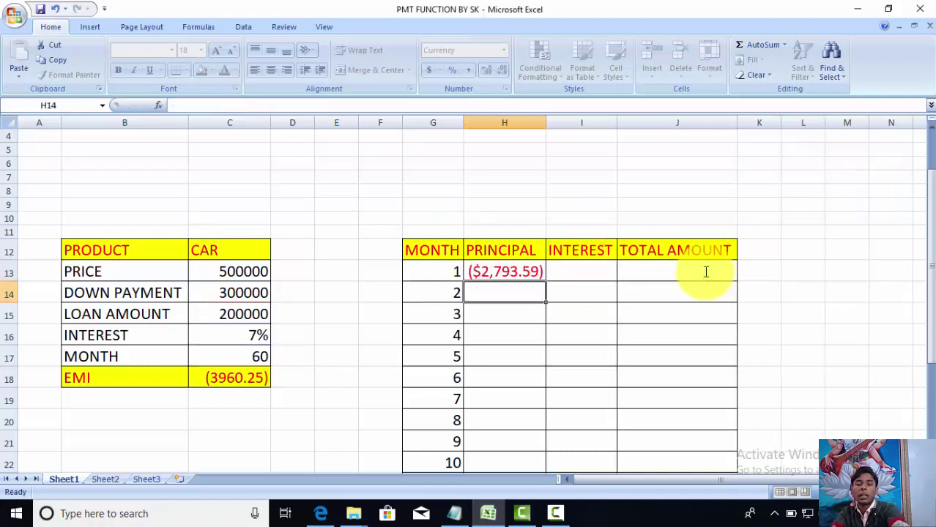
left_click(504, 270)
double_click(503, 270)
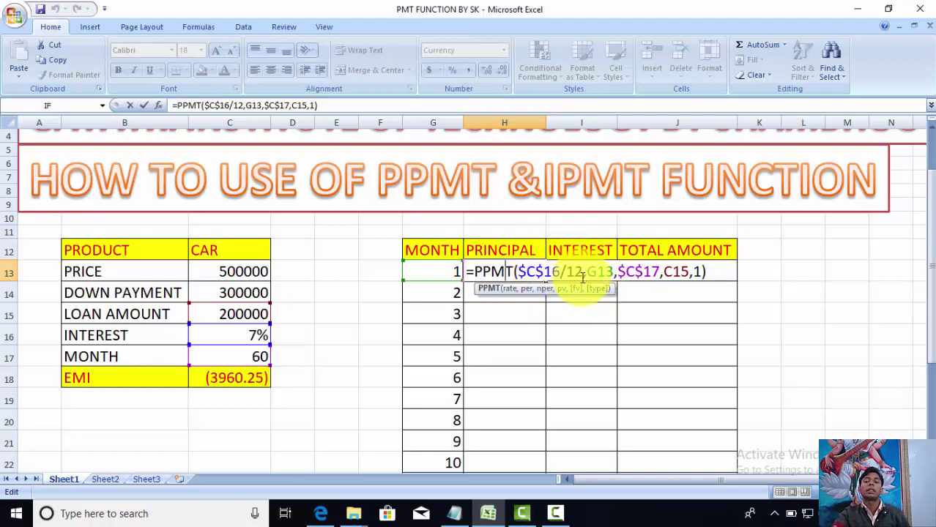
left_click(709, 271)
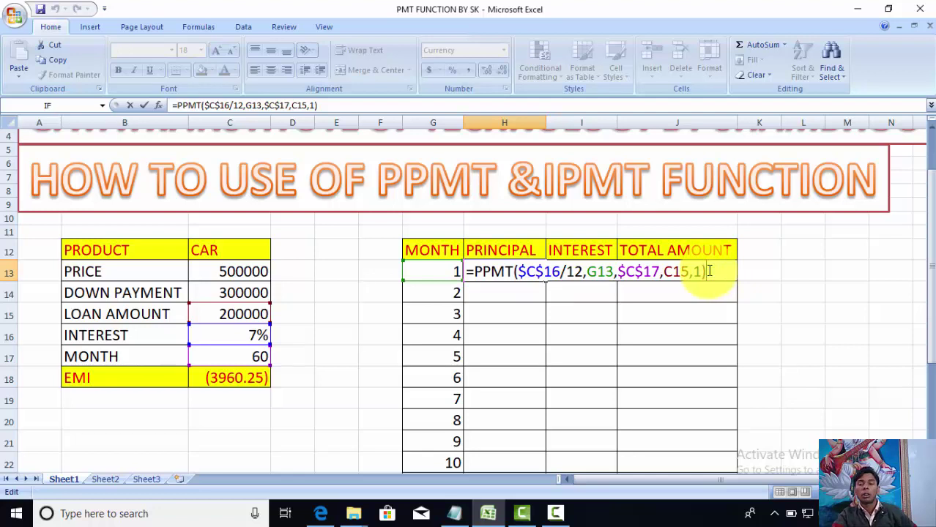
key("Return")
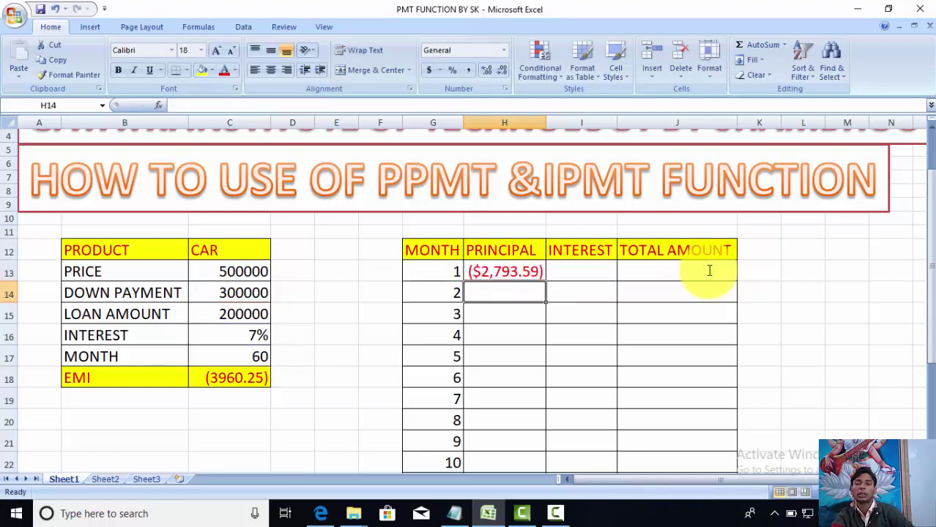
left_click(499, 272)
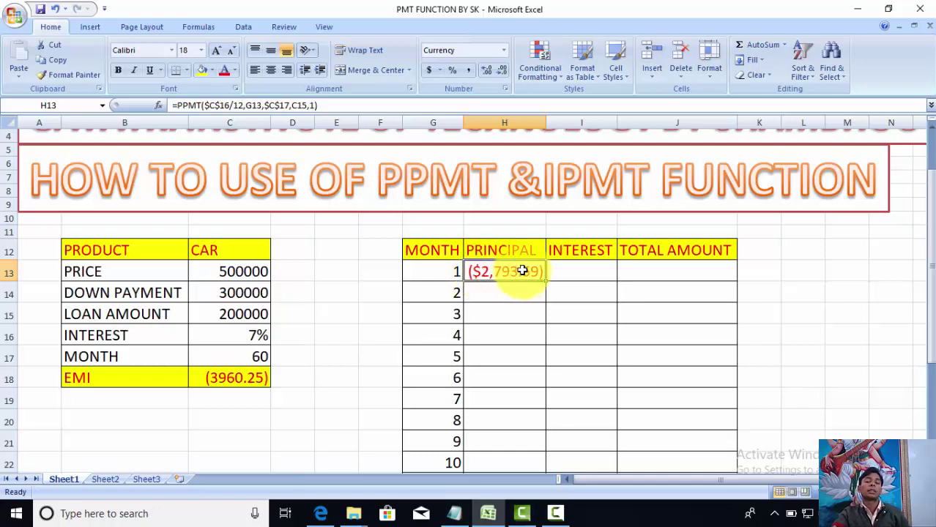
In I13, begin =IPMT( with the absolute monthly rate $C$16/12
left_click(561, 269)
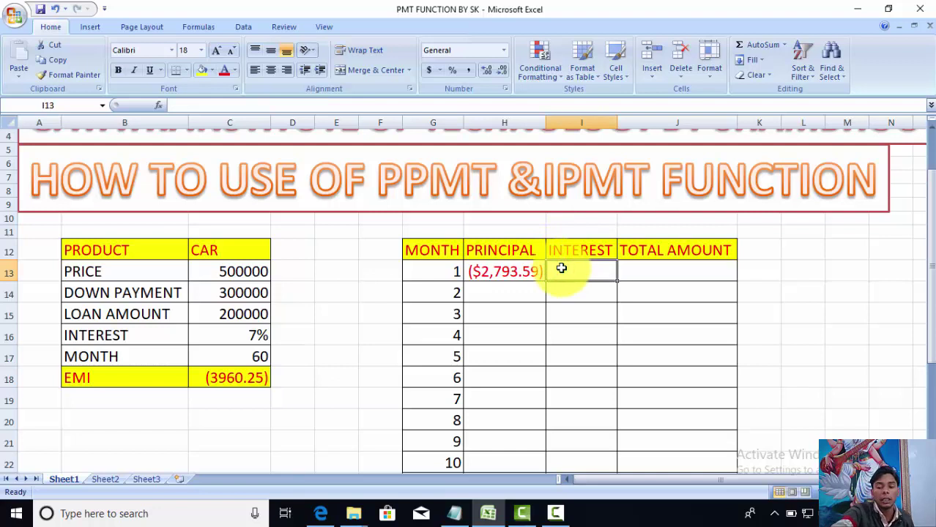
type("=")
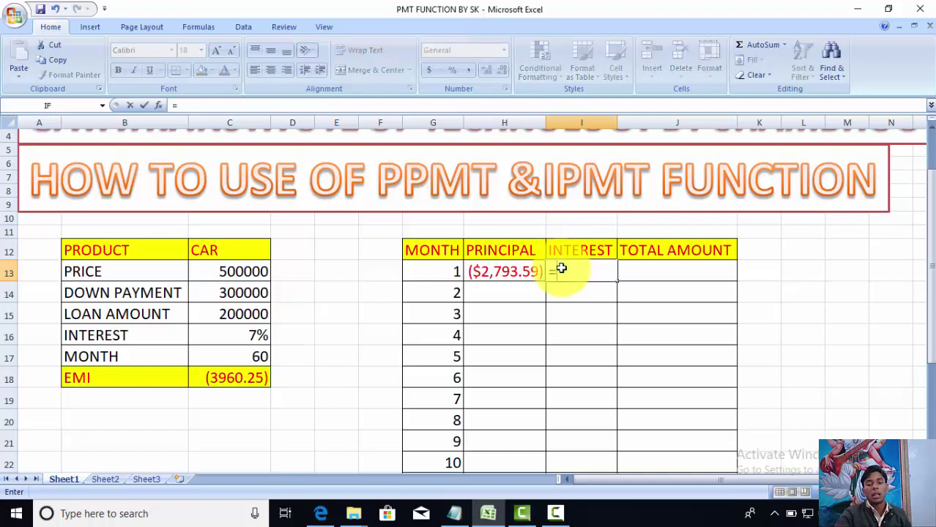
type("IPMT")
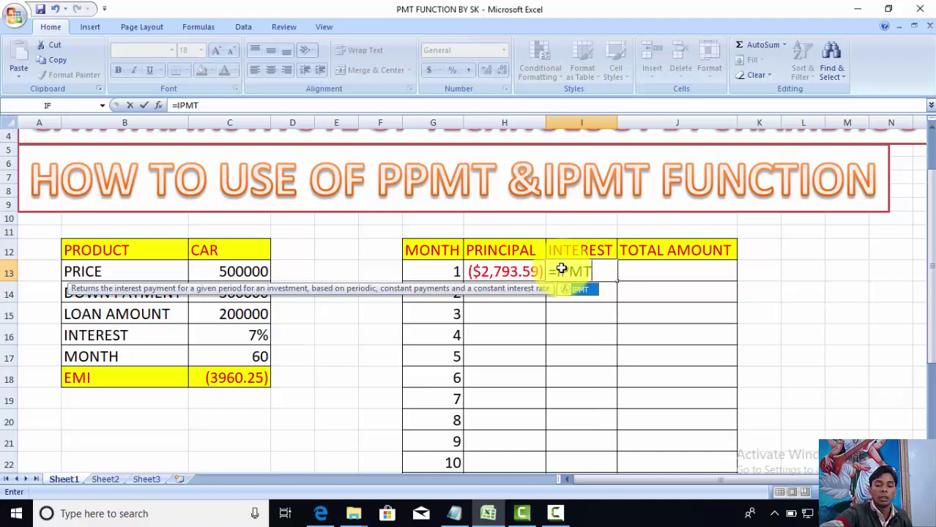
type("(")
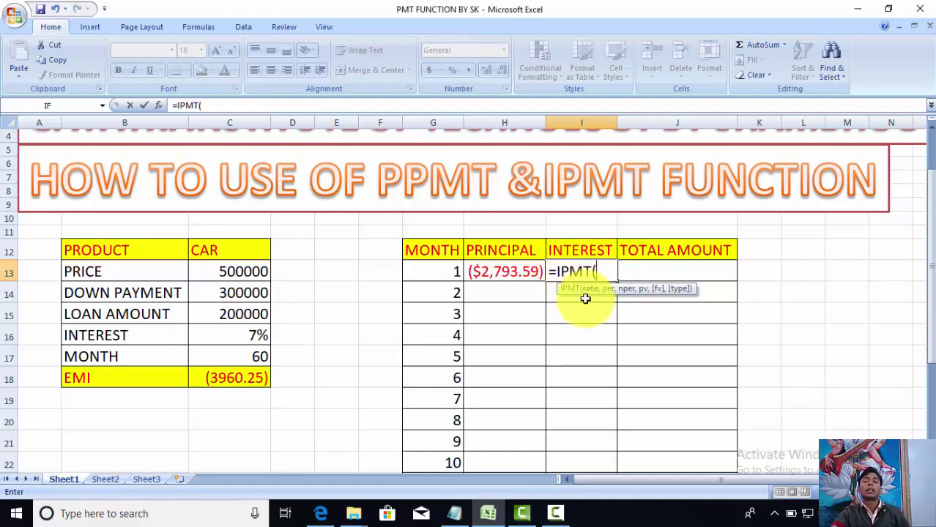
left_click(252, 338)
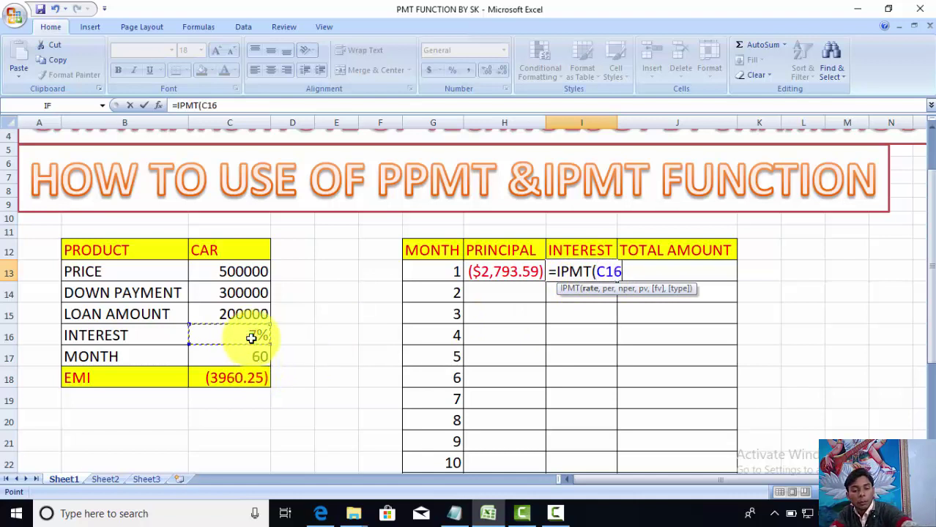
key("F4")
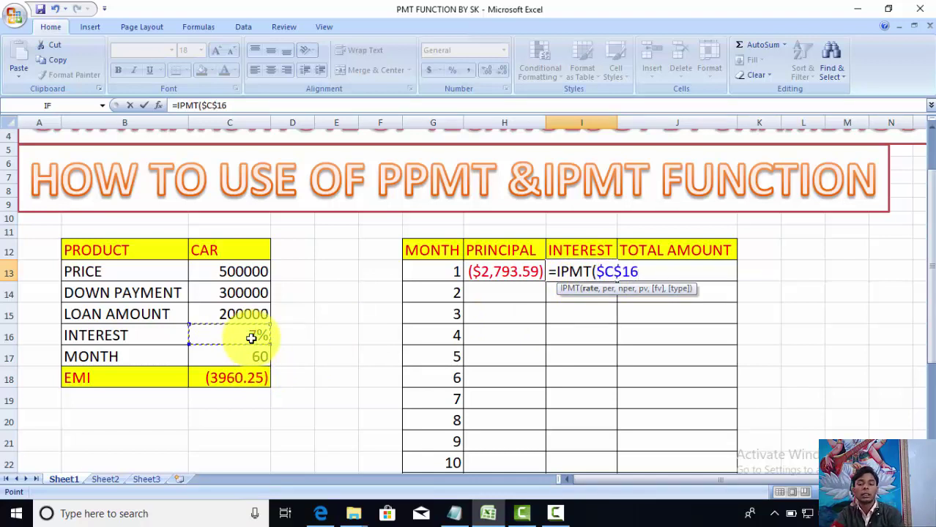
type("/12")
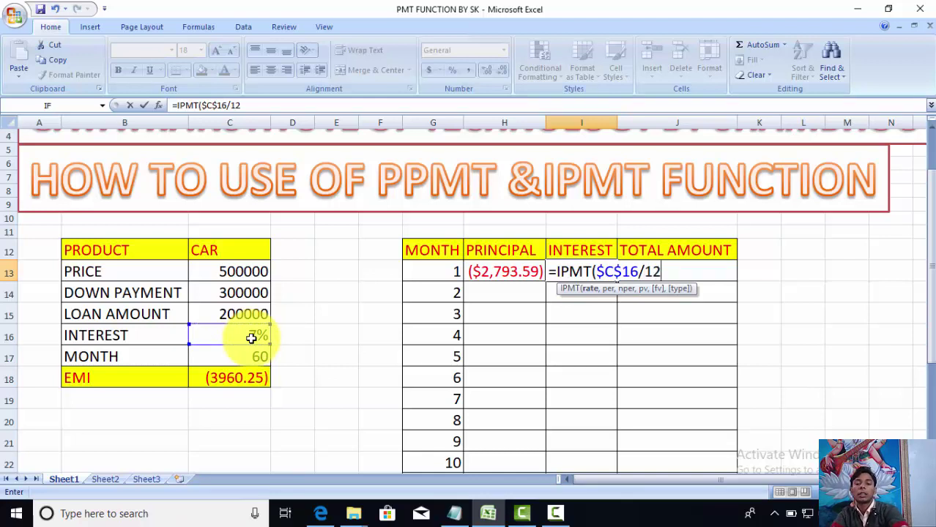
type(",")
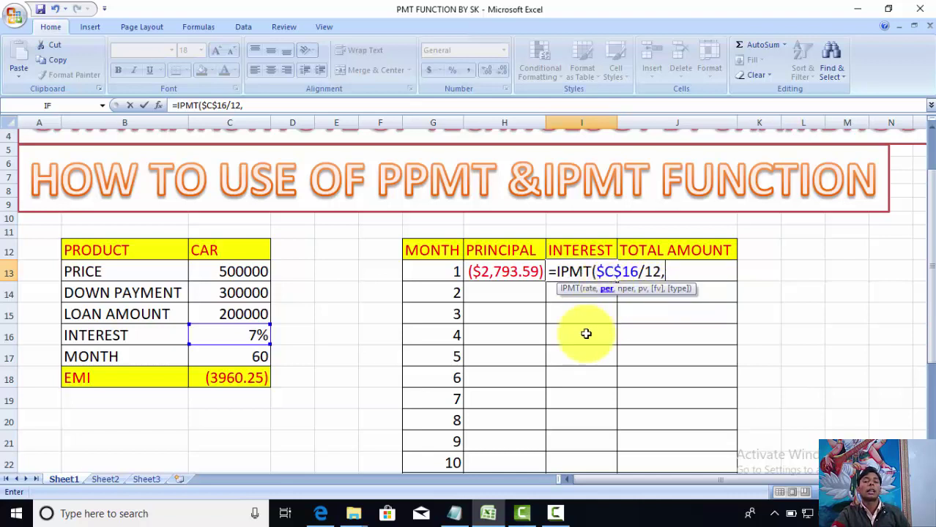
Add G13, absolute $C$17 and $C$15 to the IPMT formula, giving ($1,166.67)
left_click(432, 273)
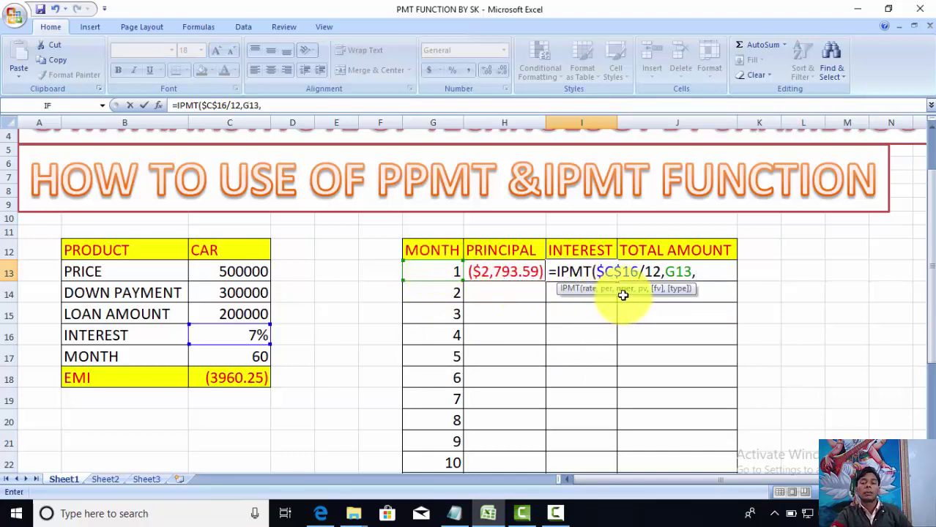
left_click(247, 359)
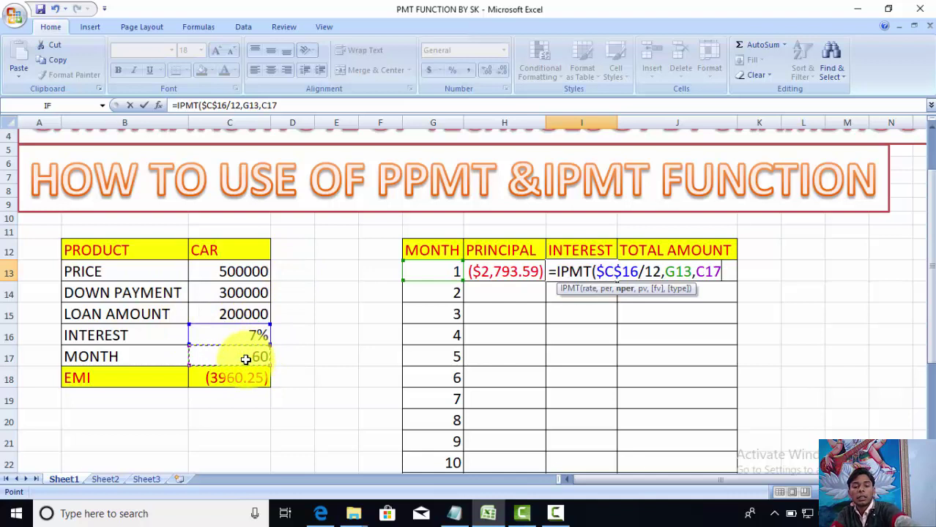
key("F4")
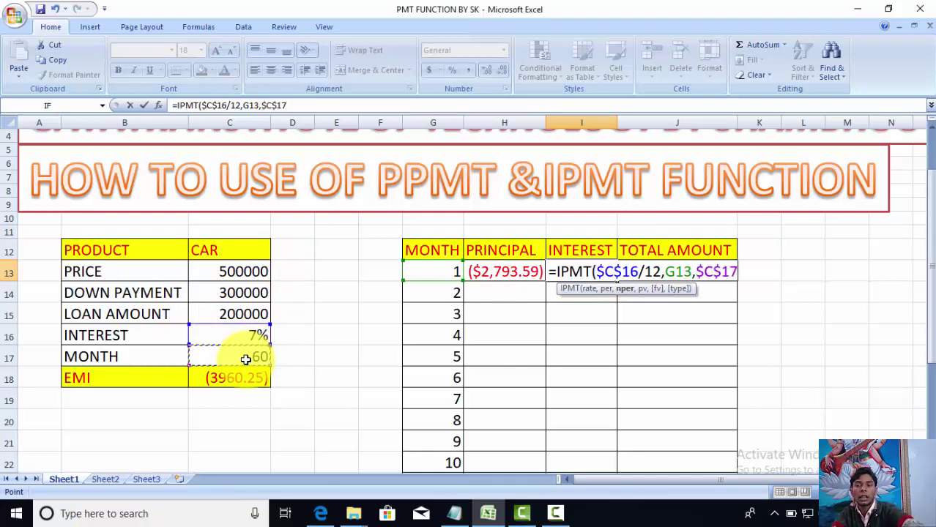
type(",")
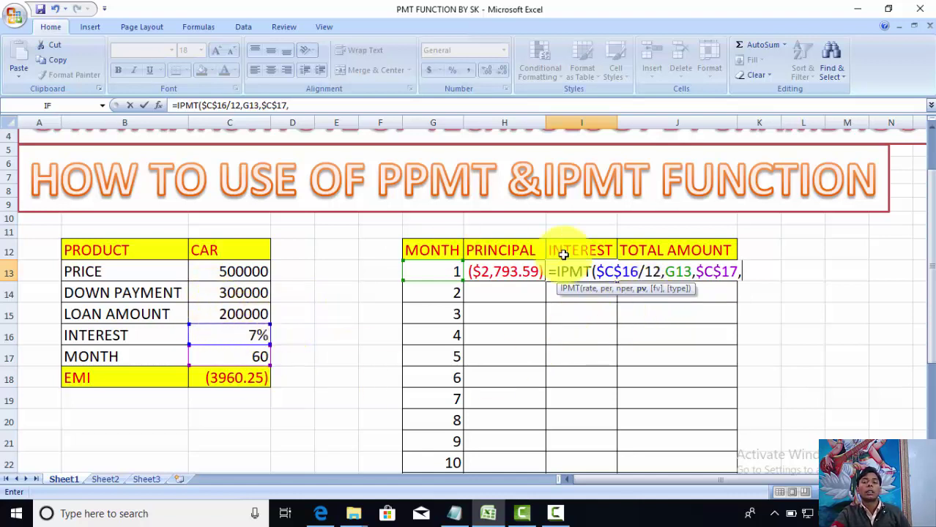
left_click(201, 312)
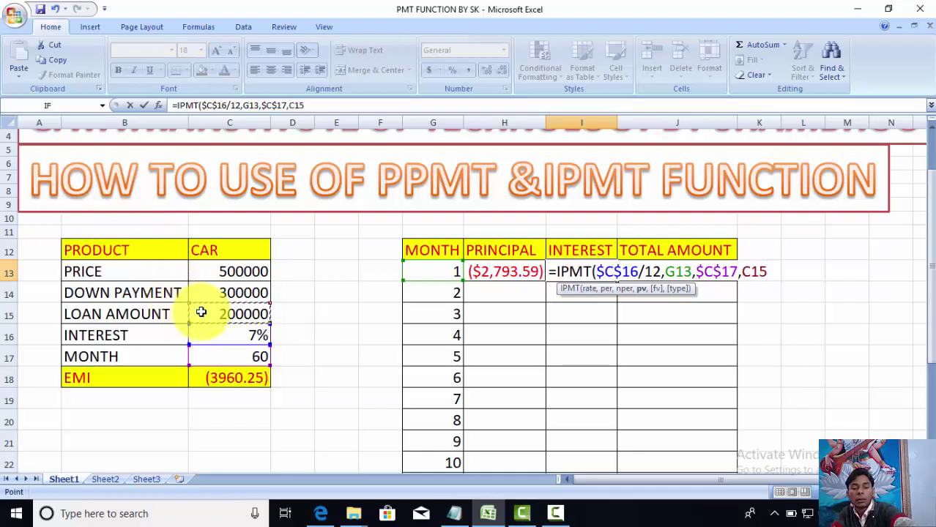
key("F4")
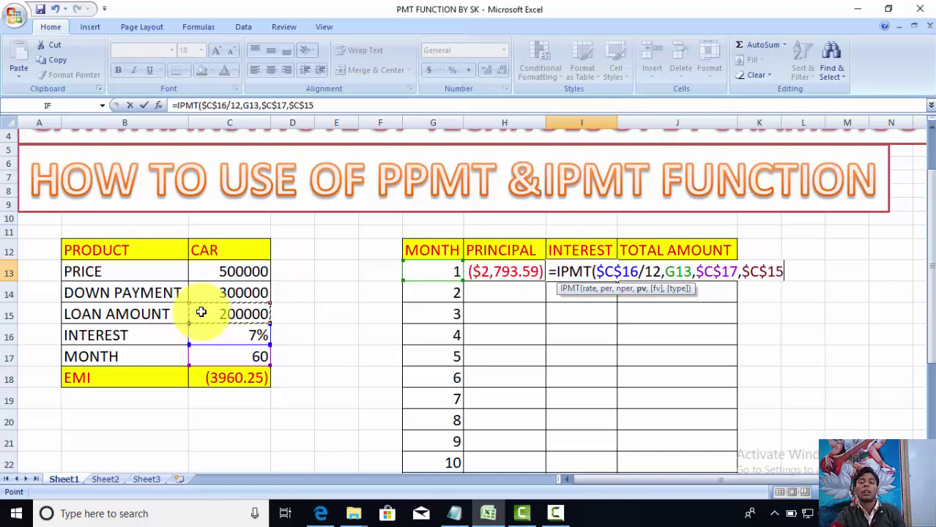
type(",1")
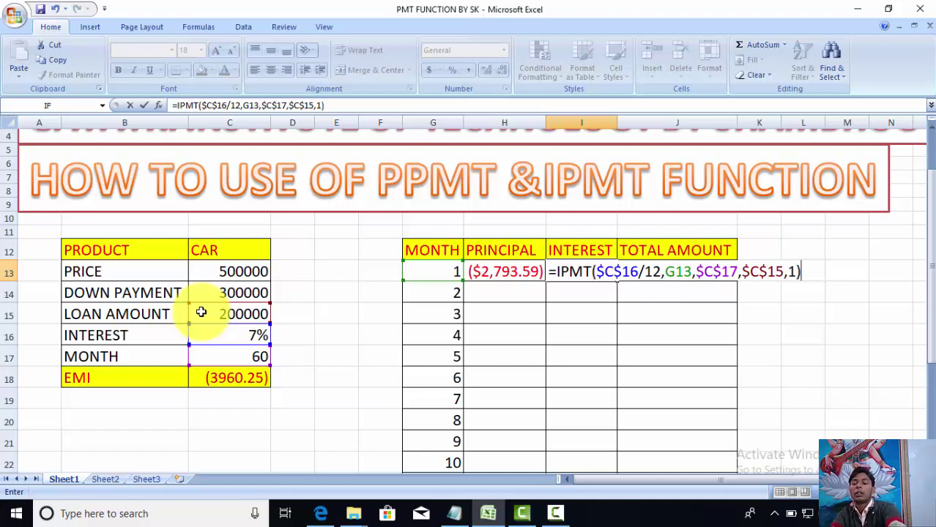
key("Return")
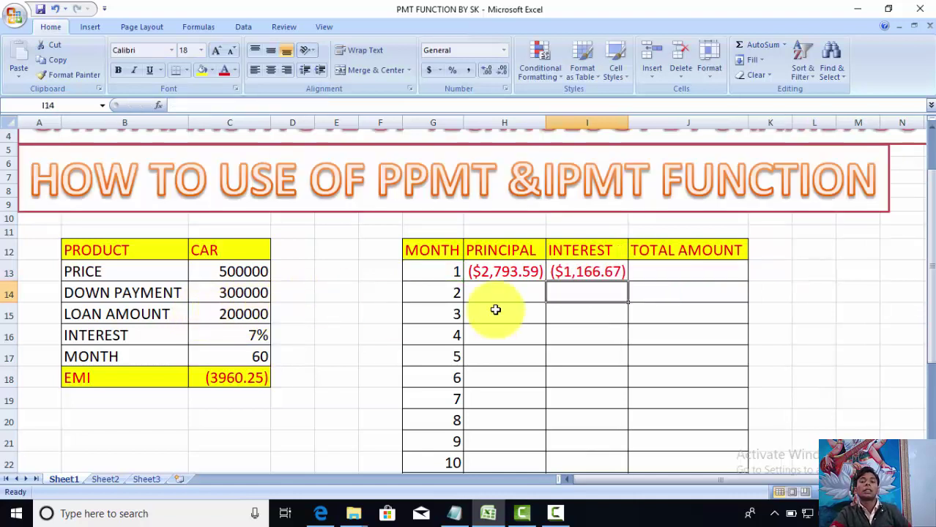
Recheck the month 1 principal and interest formulas in H13 and I13
left_click(590, 272)
left_click(509, 271)
double_click(509, 271)
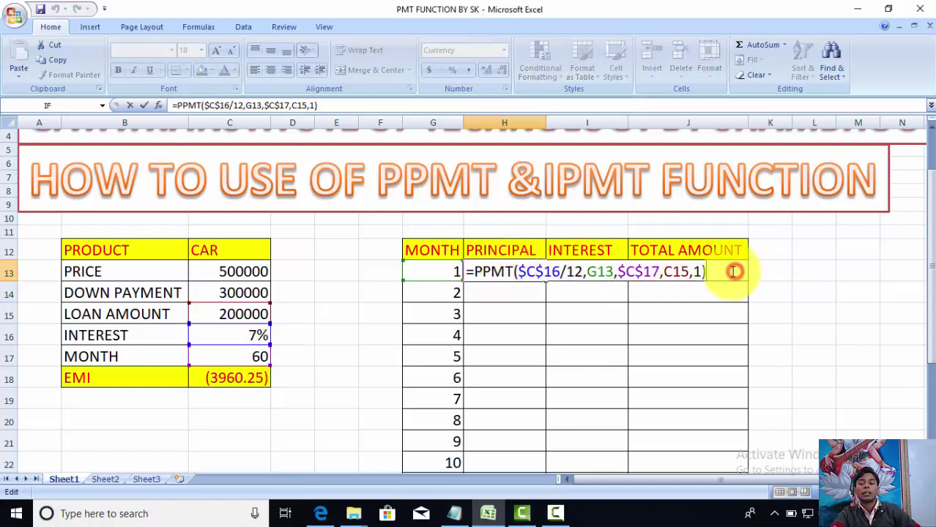
key("Return")
left_click(601, 273)
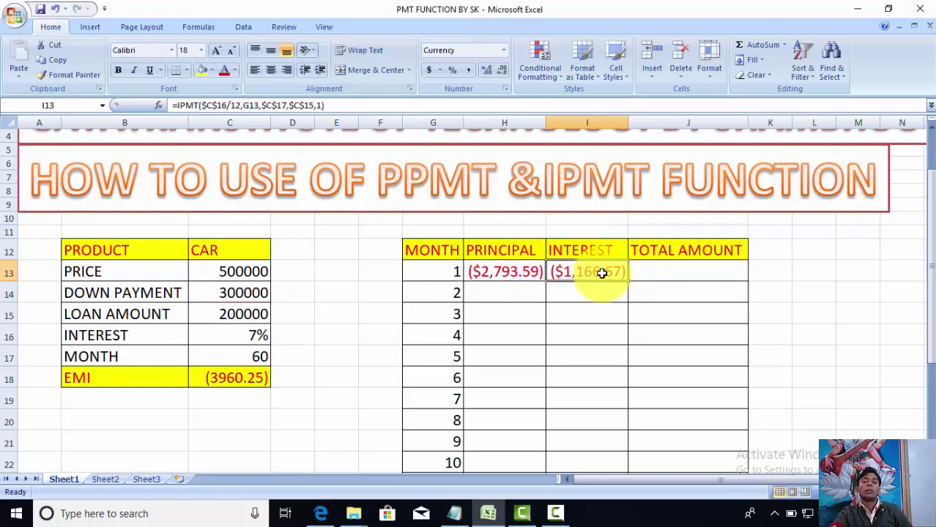
left_click(483, 274)
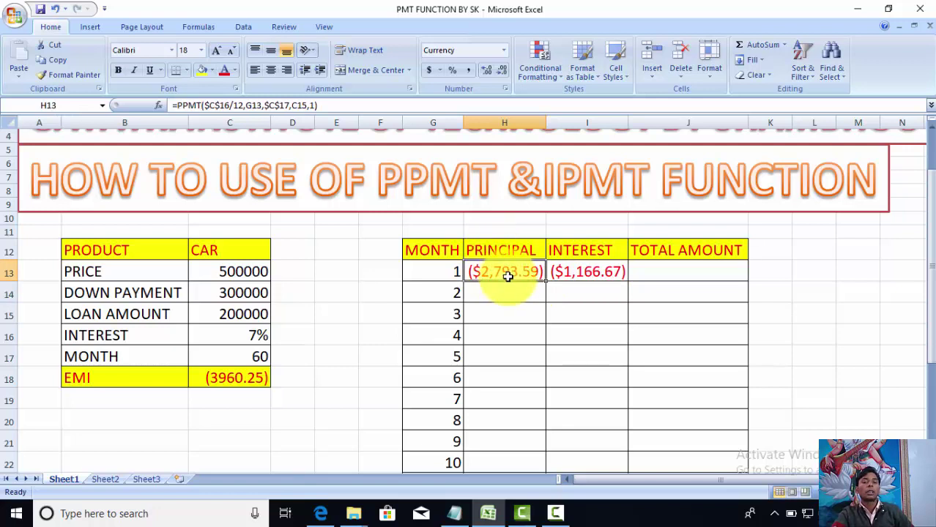
left_click(574, 270)
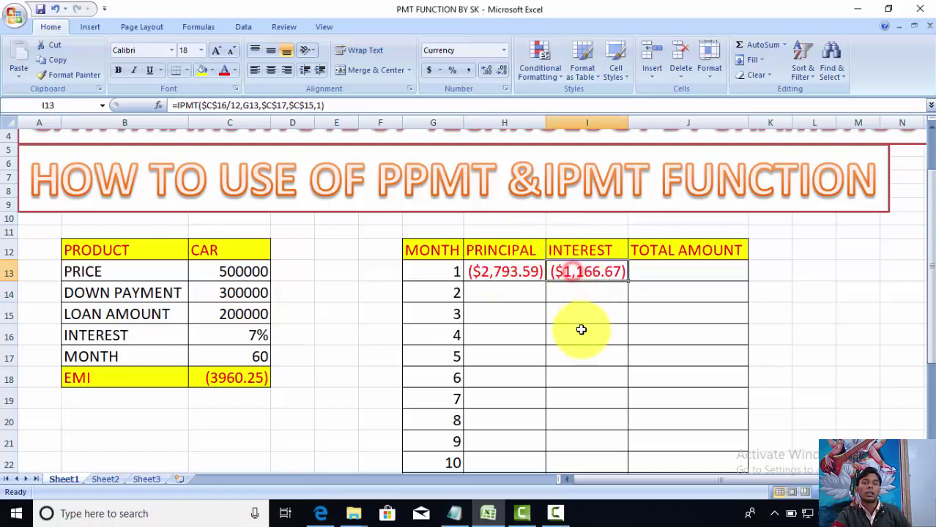
Enter =H13+I13 in J13 so month 1's total shows ($3,960.25), then review C18
left_click(665, 268)
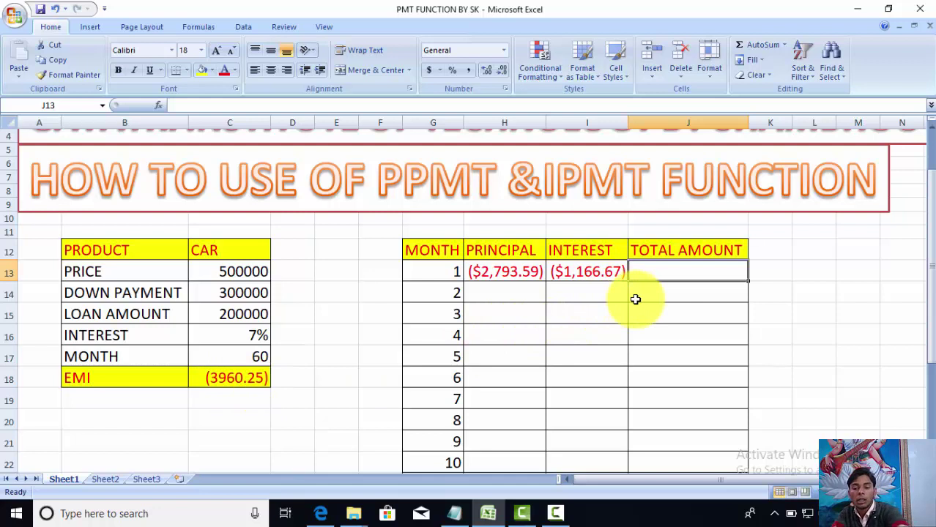
type("=")
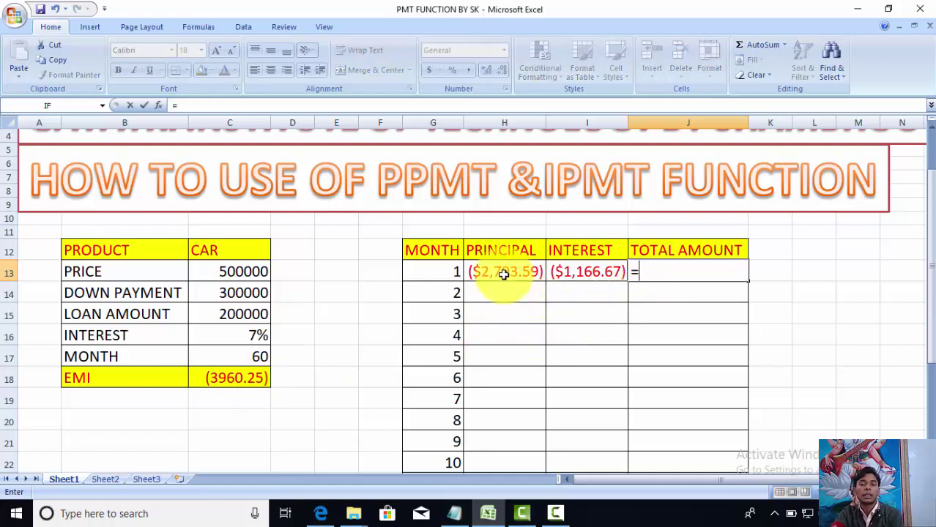
left_click(500, 271)
type("+")
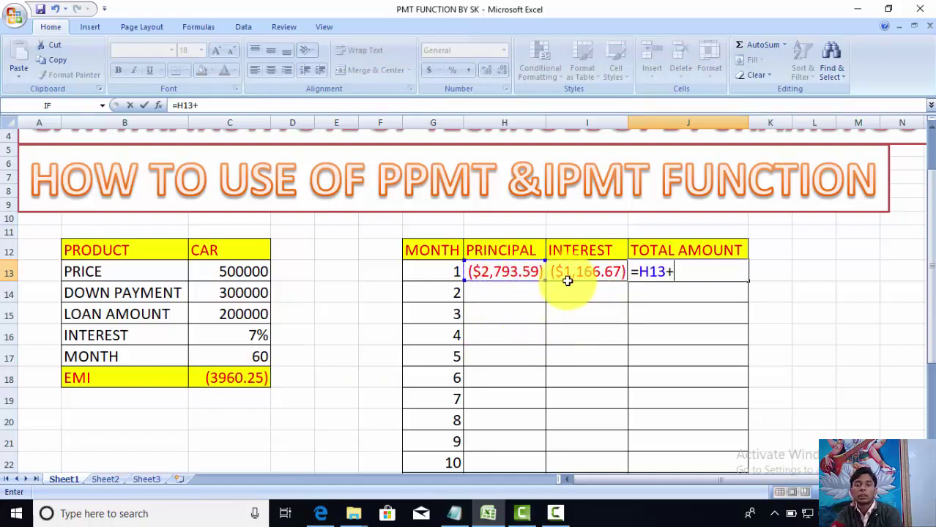
left_click(567, 275)
key("Return")
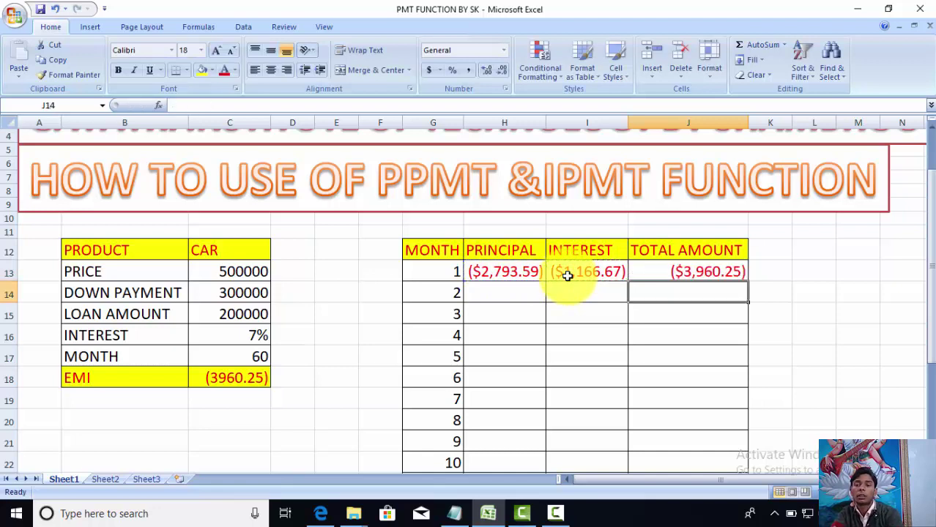
left_click(654, 275)
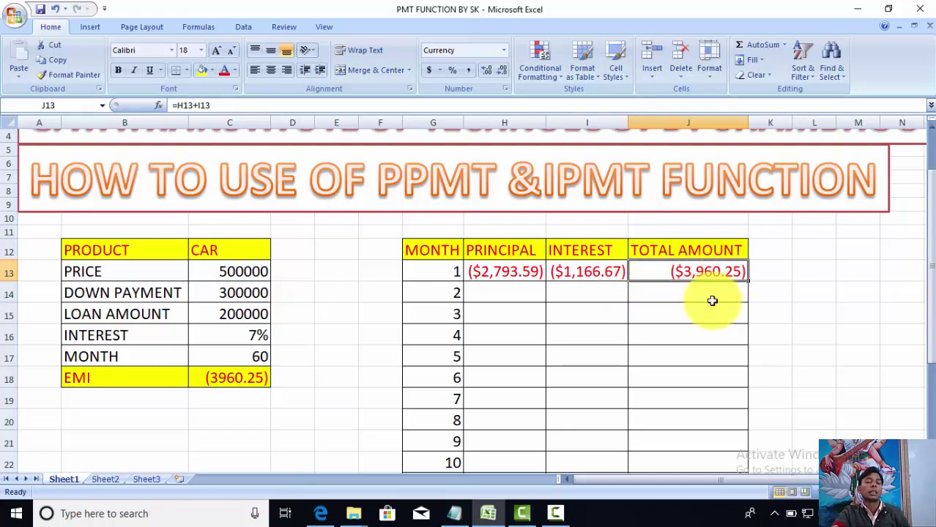
left_click(220, 382)
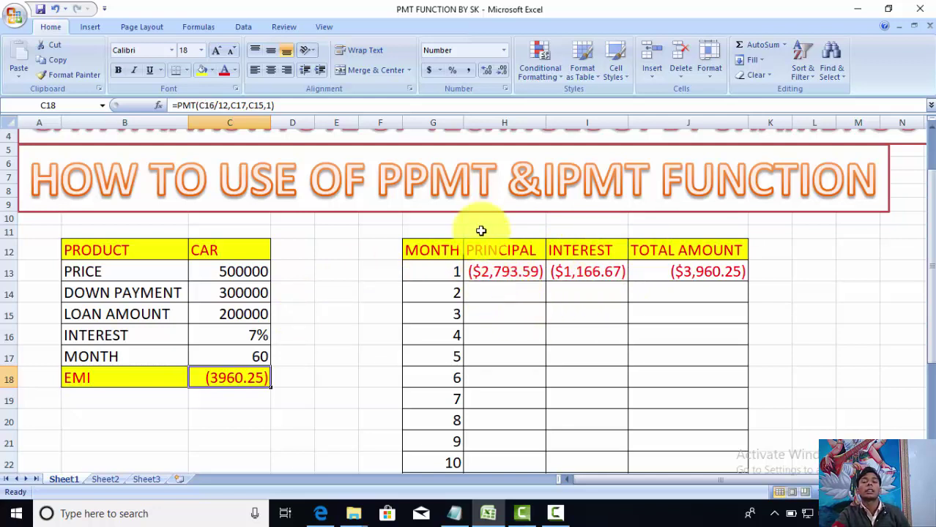
Review row 13's formulas, then change C15 to $C$15 in H13's PPMT formula
left_click(515, 271)
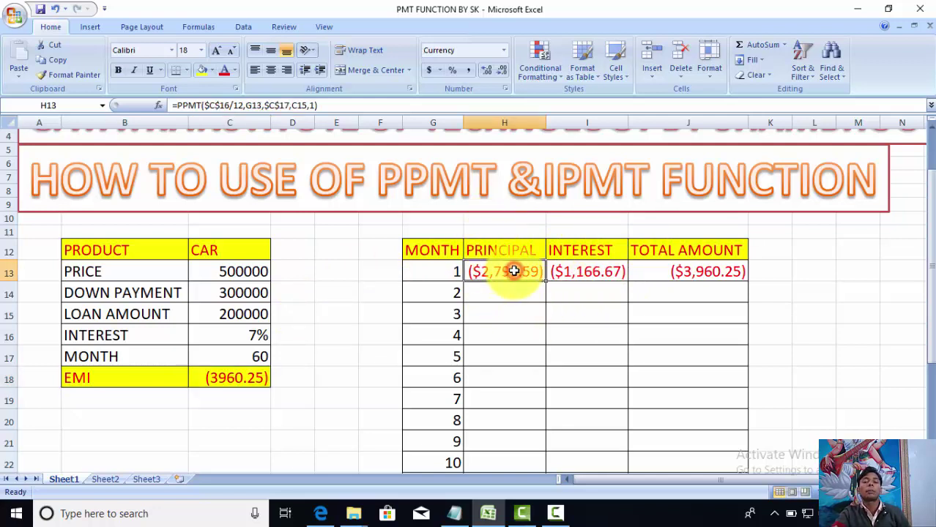
left_click(580, 271)
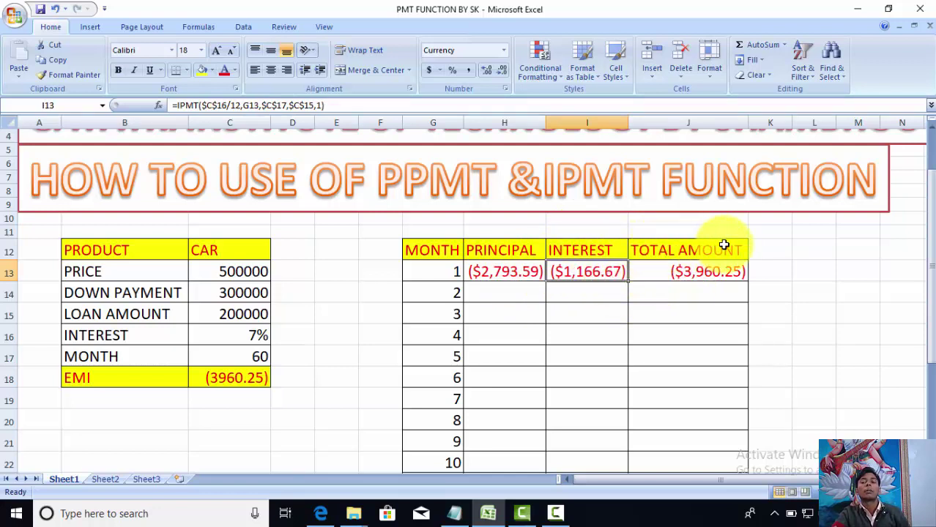
left_click(672, 278)
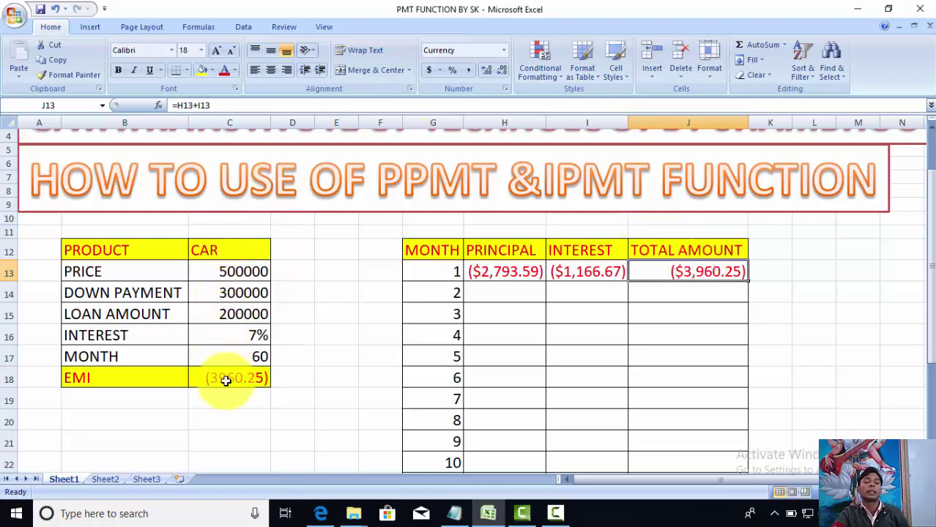
double_click(492, 272)
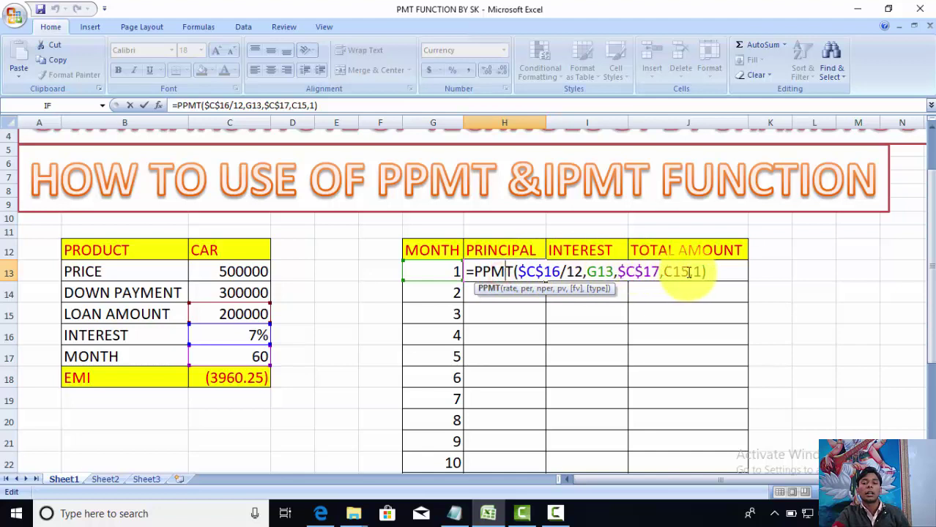
left_click_drag(688, 272, 668, 273)
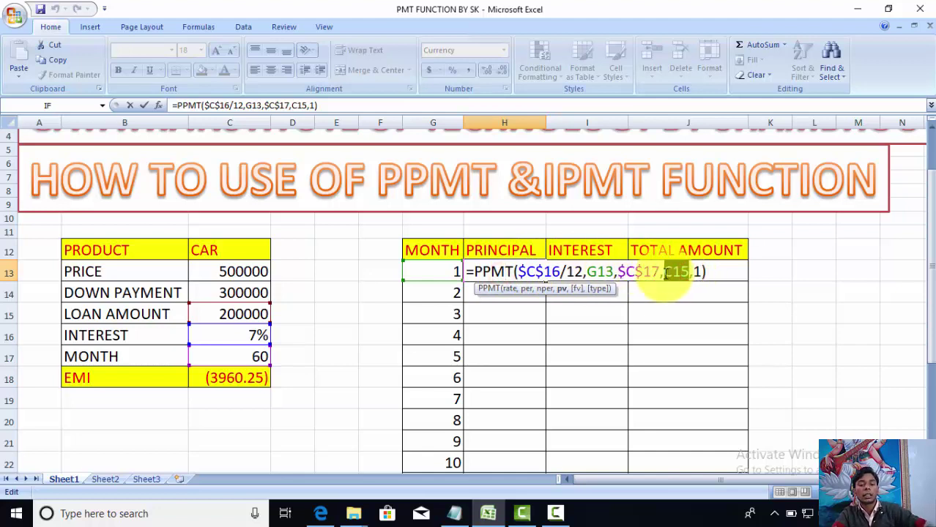
left_click(735, 272)
key("Return")
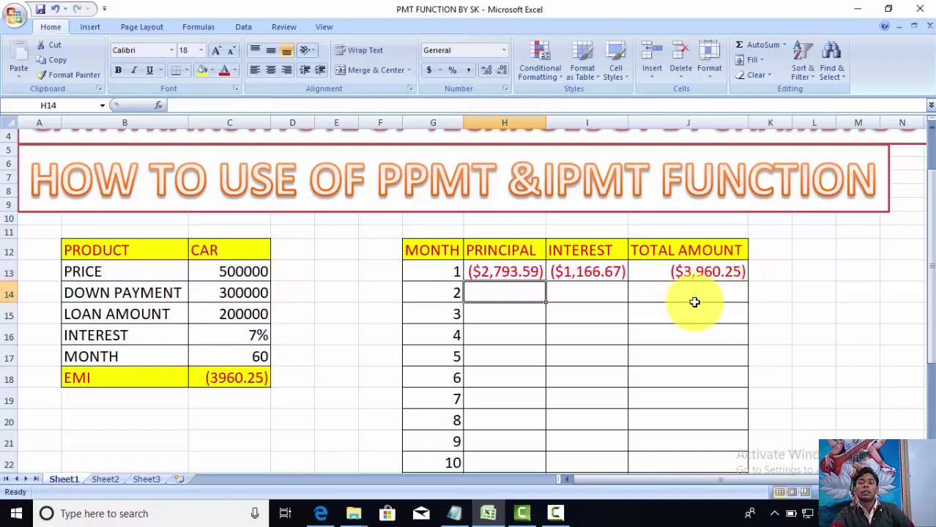
Format H13:J13 as Accounting and fill the principal, interest and total formulas down to row 18
left_click(705, 293)
left_click(433, 272)
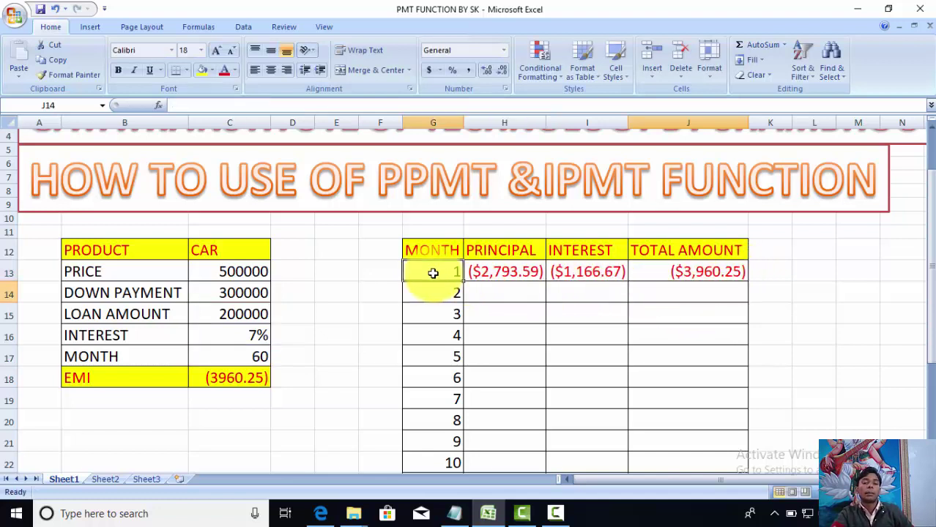
left_click(483, 270)
left_click_drag(490, 271, 691, 272)
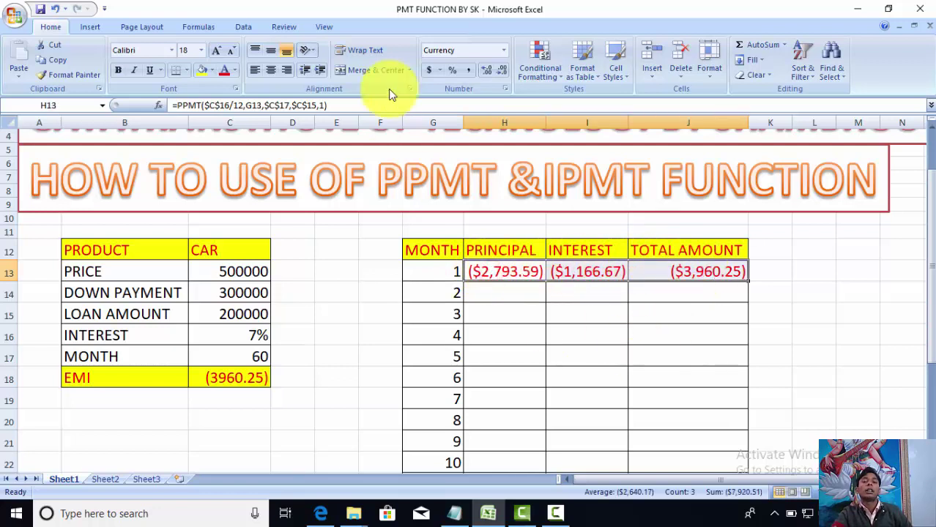
left_click(470, 70)
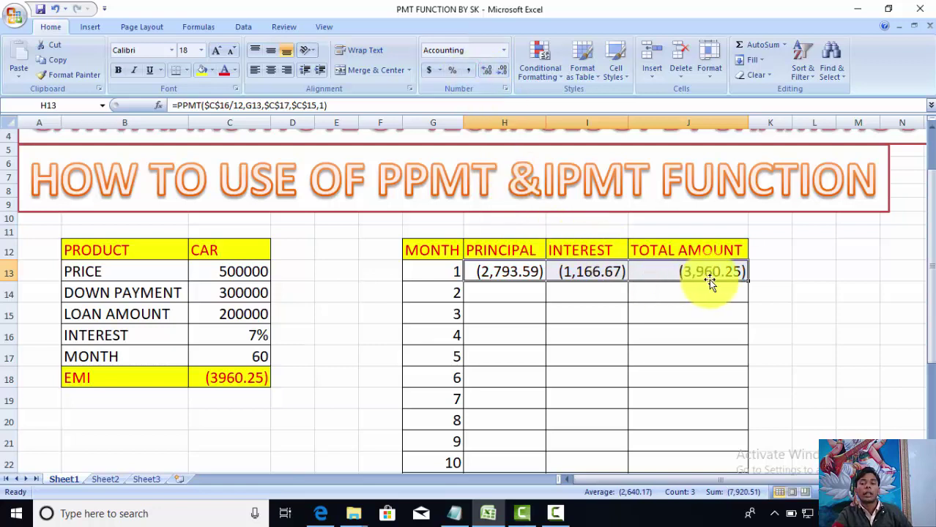
left_click_drag(747, 280, 730, 378)
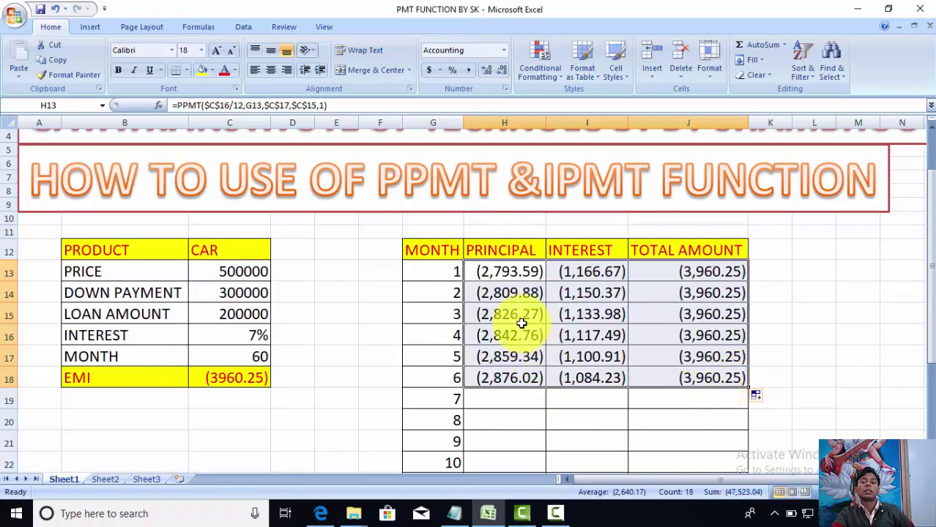
left_click(487, 272)
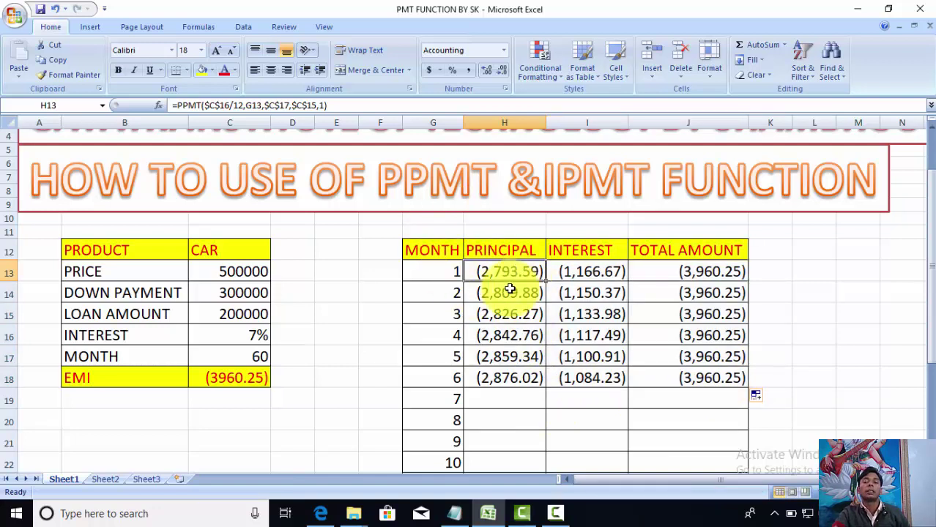
left_click(578, 274)
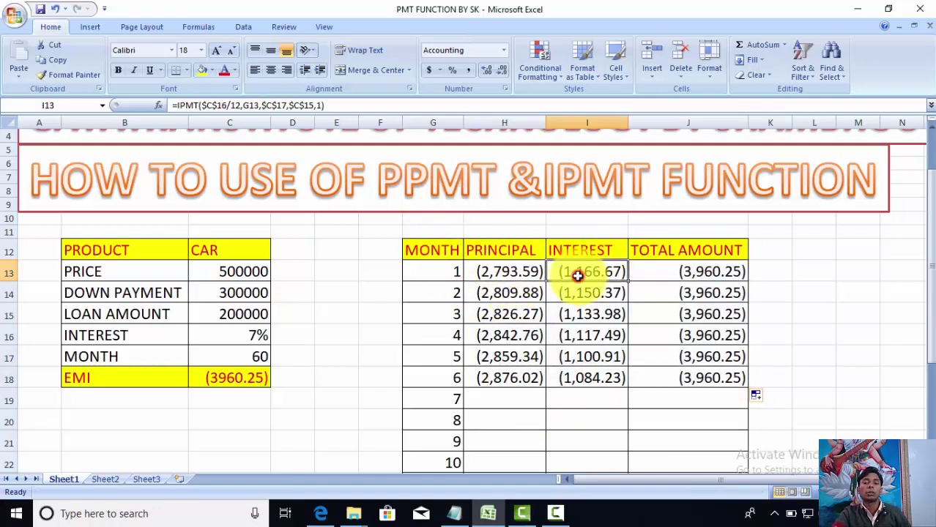
left_click(659, 271)
left_click(432, 296)
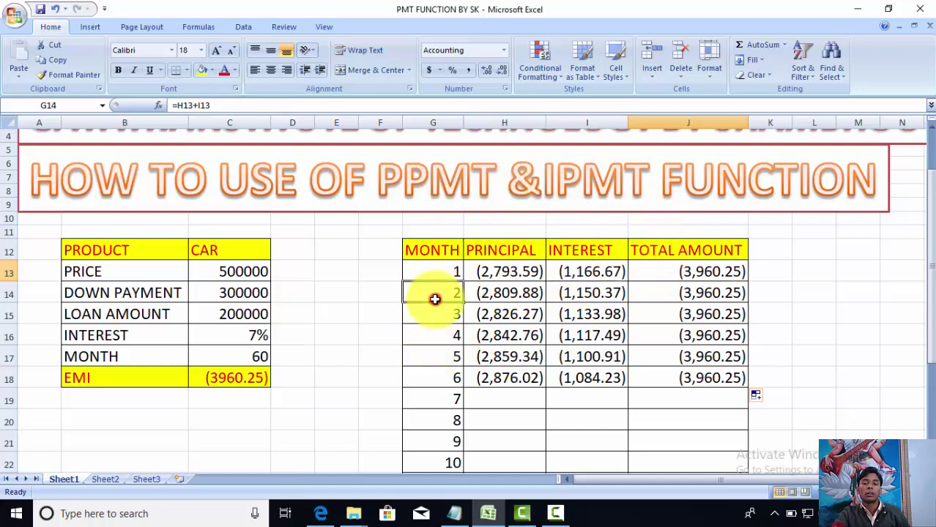
left_click(495, 294)
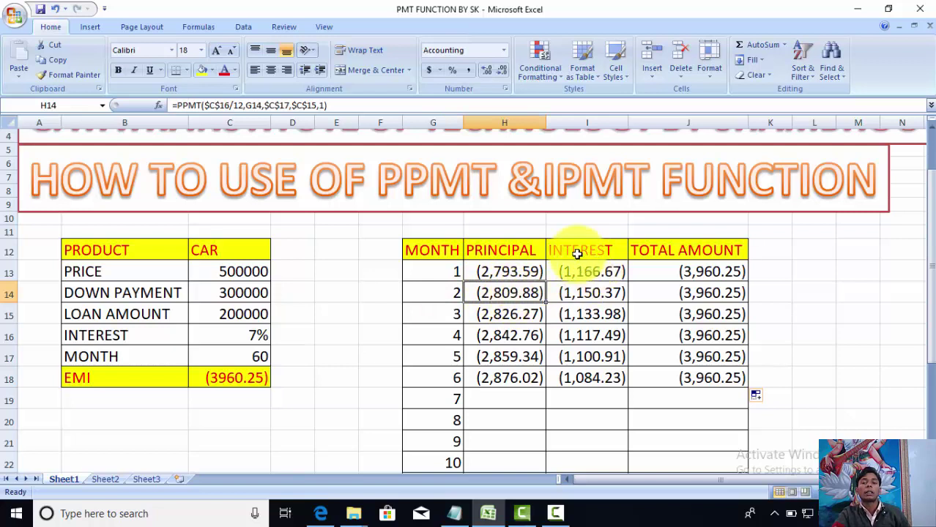
left_click(590, 292)
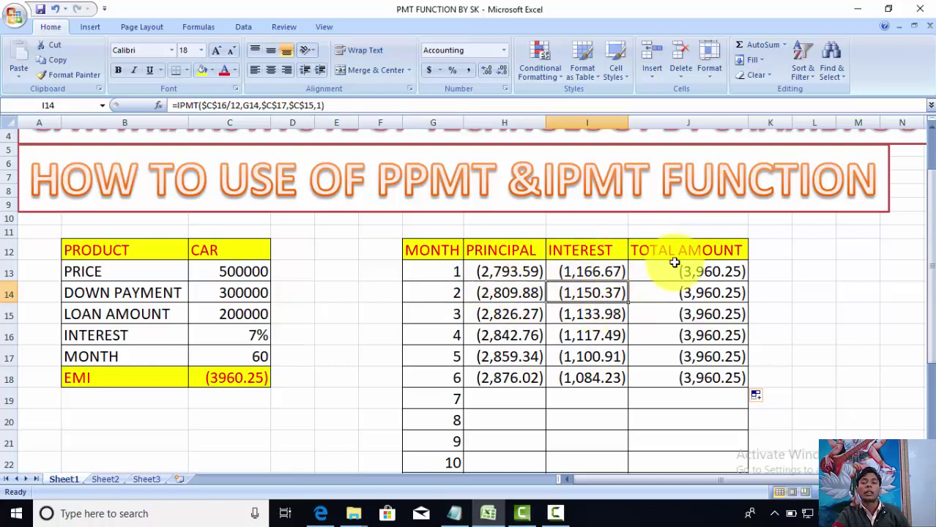
left_click(684, 292)
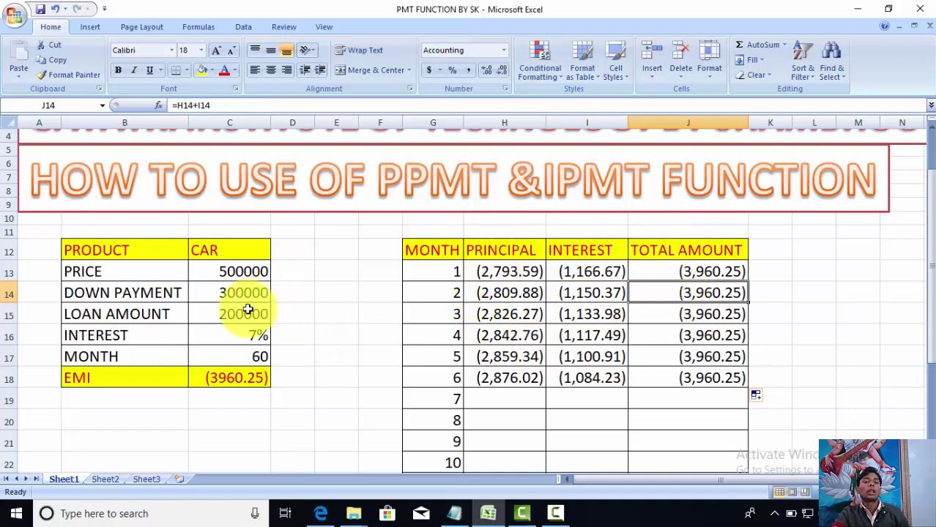
left_click(493, 272)
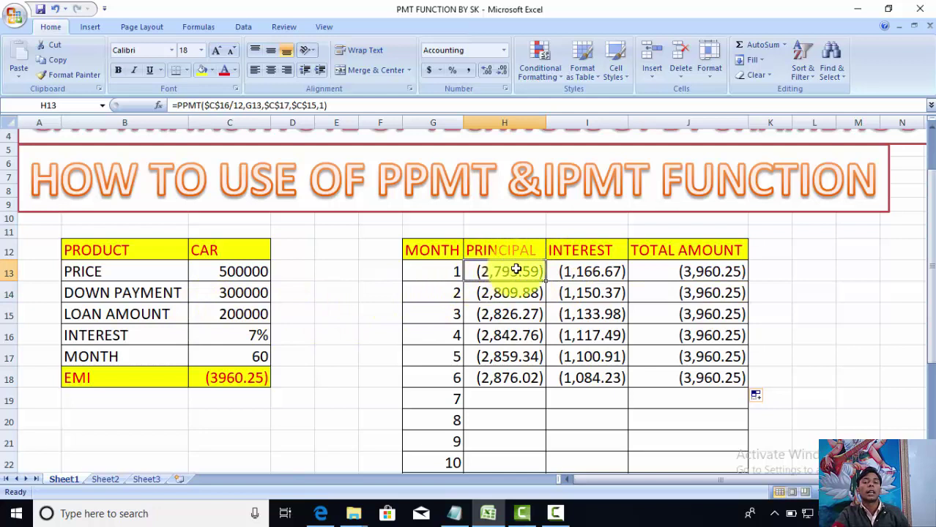
left_click(238, 313)
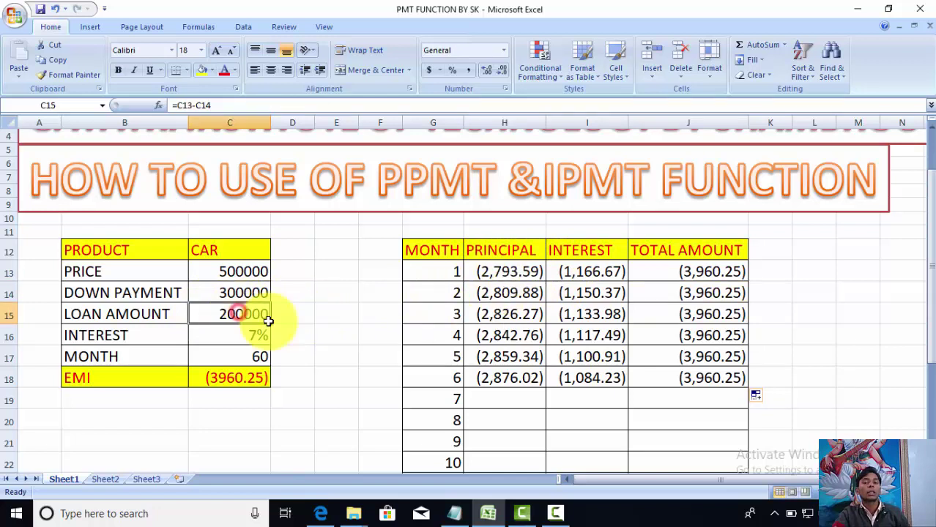
left_click(575, 272)
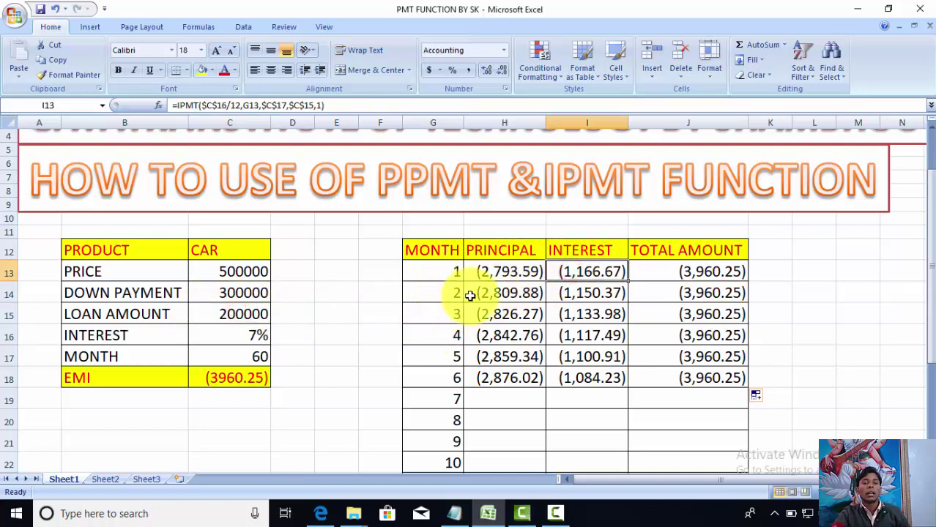
left_click(491, 274)
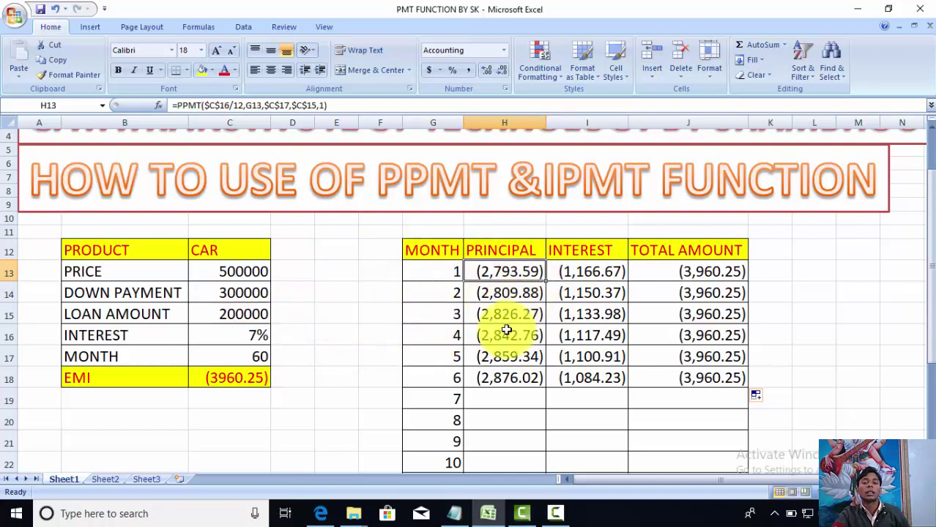
left_click(581, 293)
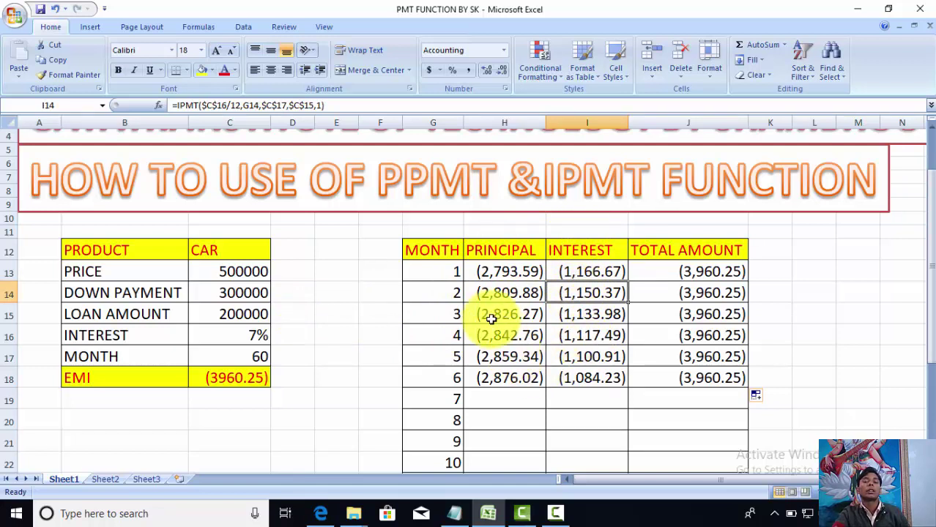
left_click(504, 272)
left_click(503, 348)
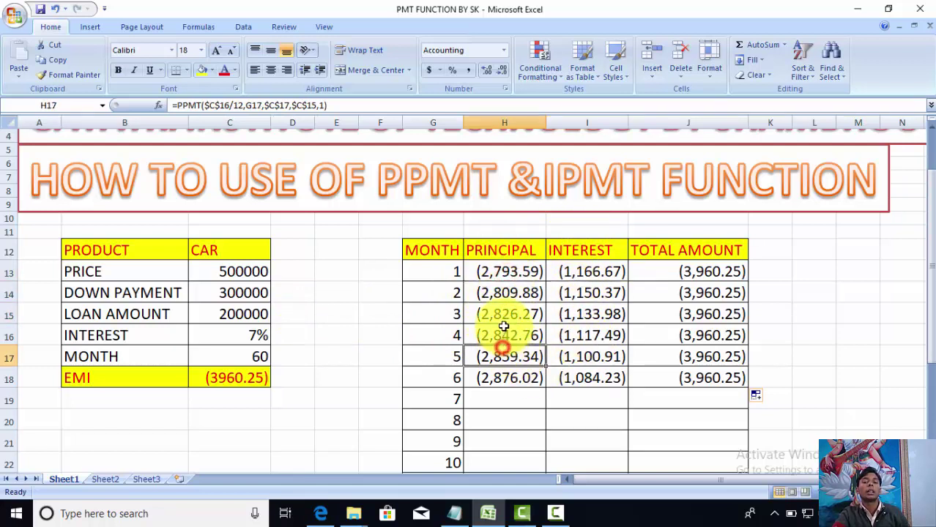
left_click(506, 315)
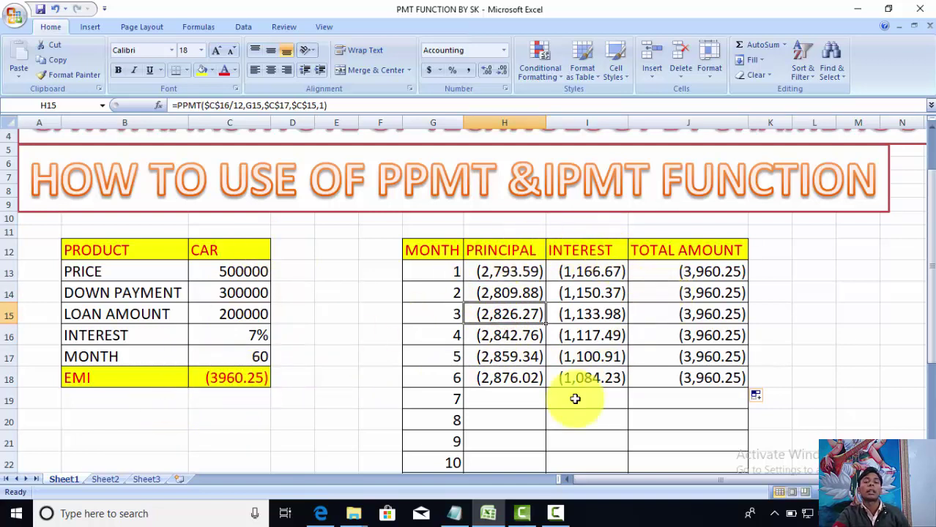
left_click(673, 318)
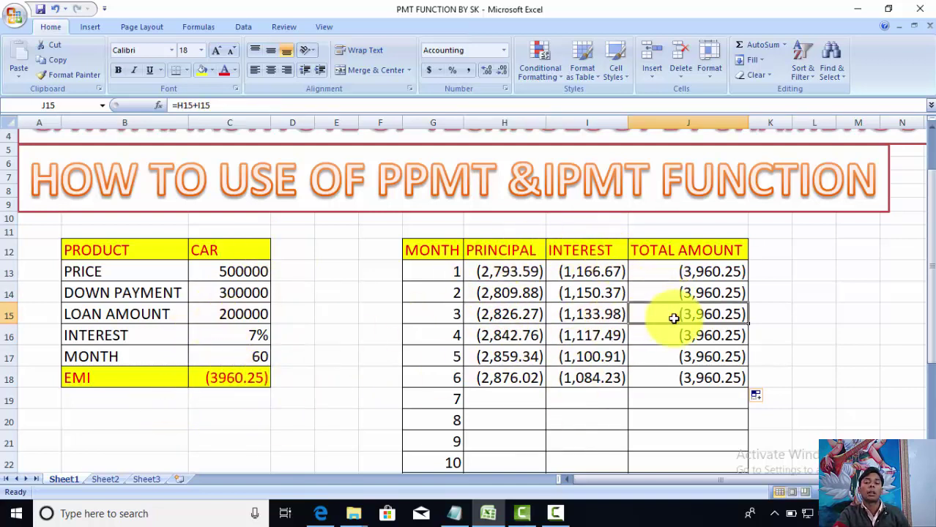